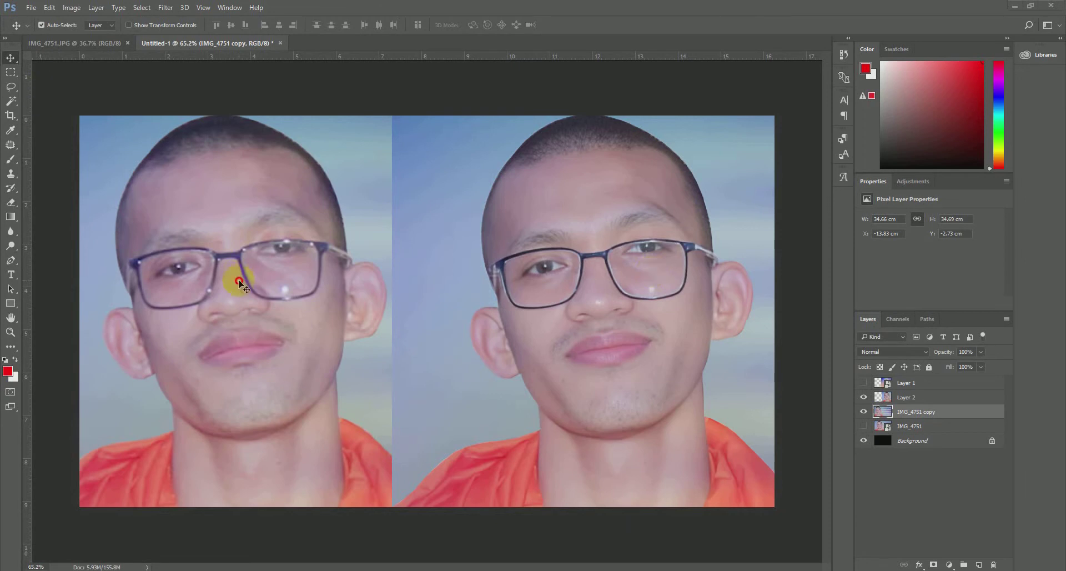
Step: Nudge the left face right and the right face left so they meet side by side
mouse_move(227, 253)
mouse_down()
mouse_move(239, 297)
mouse_move(231, 293)
mouse_up()
click(639, 290)
drag(638, 289, 625, 286)
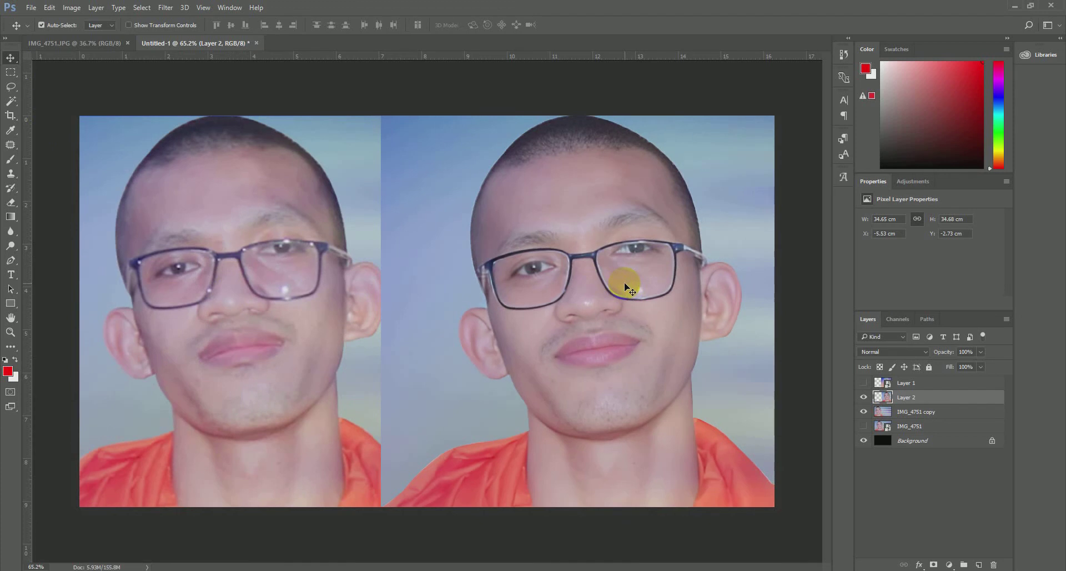
scroll(627, 286, up, 2)
scroll(626, 286, up, 1)
scroll(625, 286, down, 1)
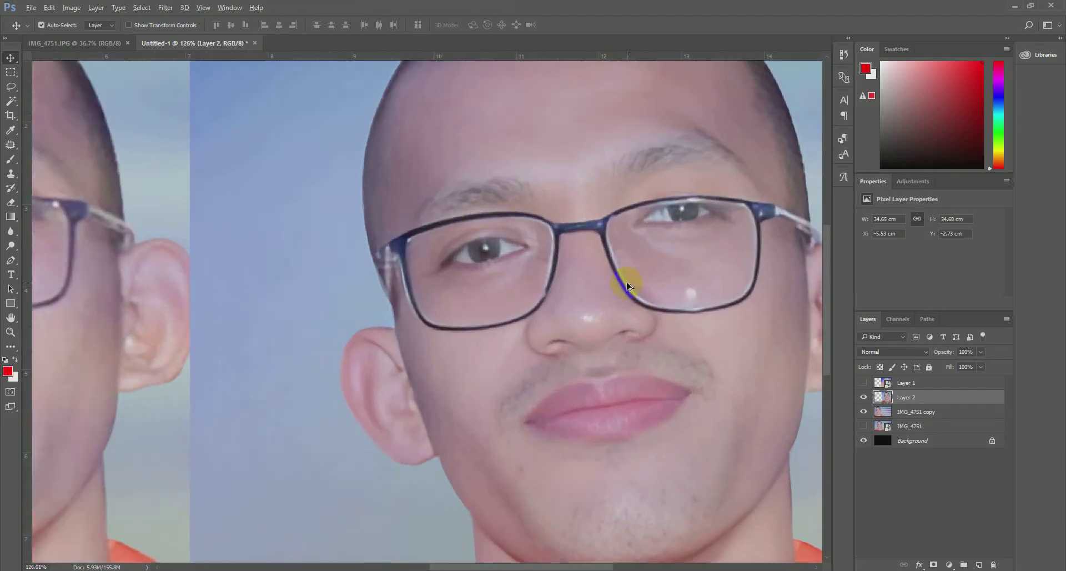
scroll(626, 286, down, 1)
scroll(626, 286, down, 1)
scroll(627, 286, down, 1)
scroll(627, 284, up, 1)
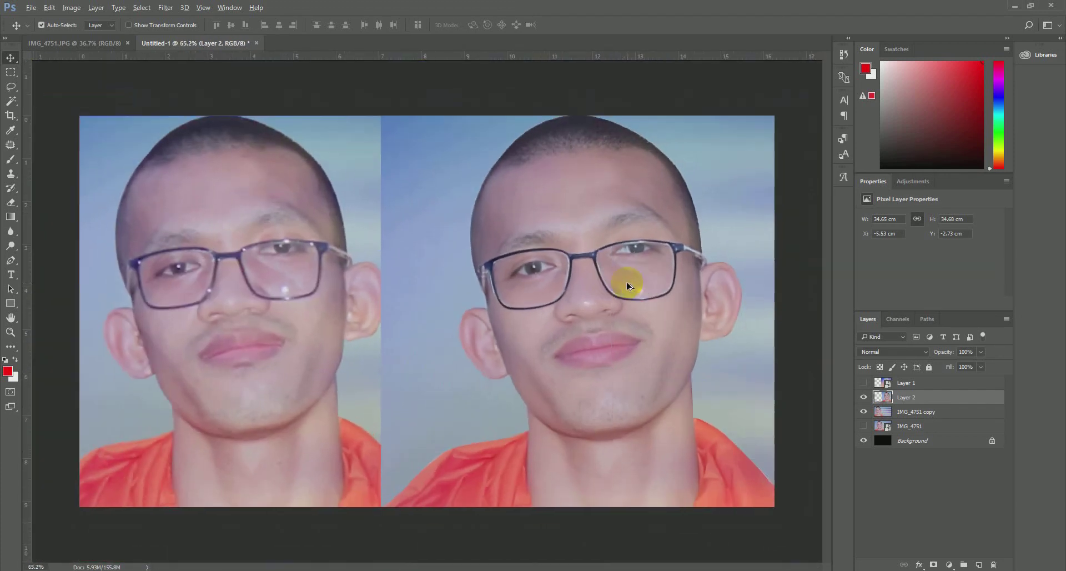
scroll(630, 276, up, 1)
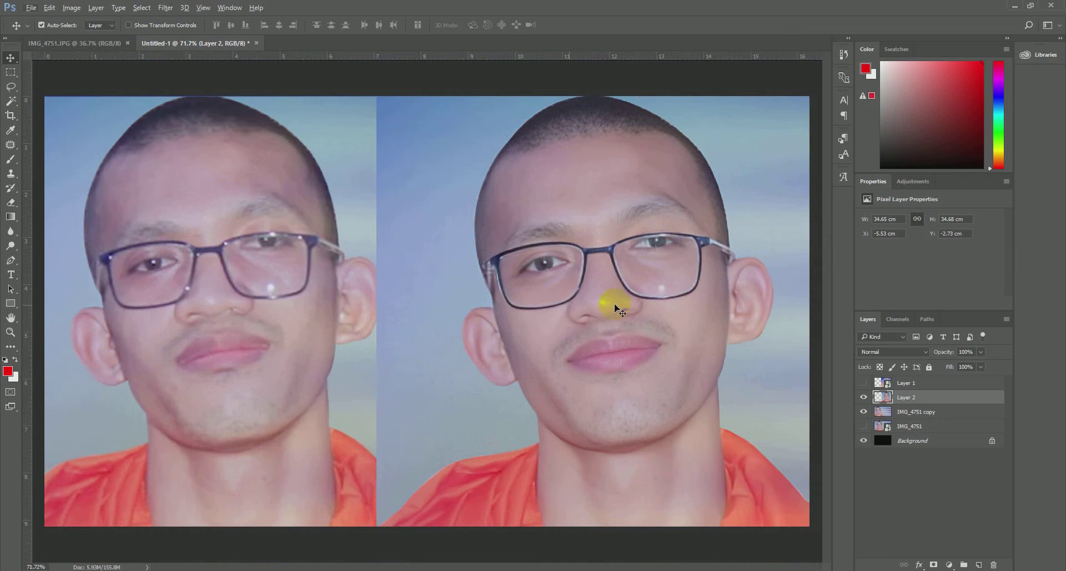
Step: Reselect the left face's layer, minimize Photoshop, and drag the Google Chrome desktop shortcut right
click(276, 290)
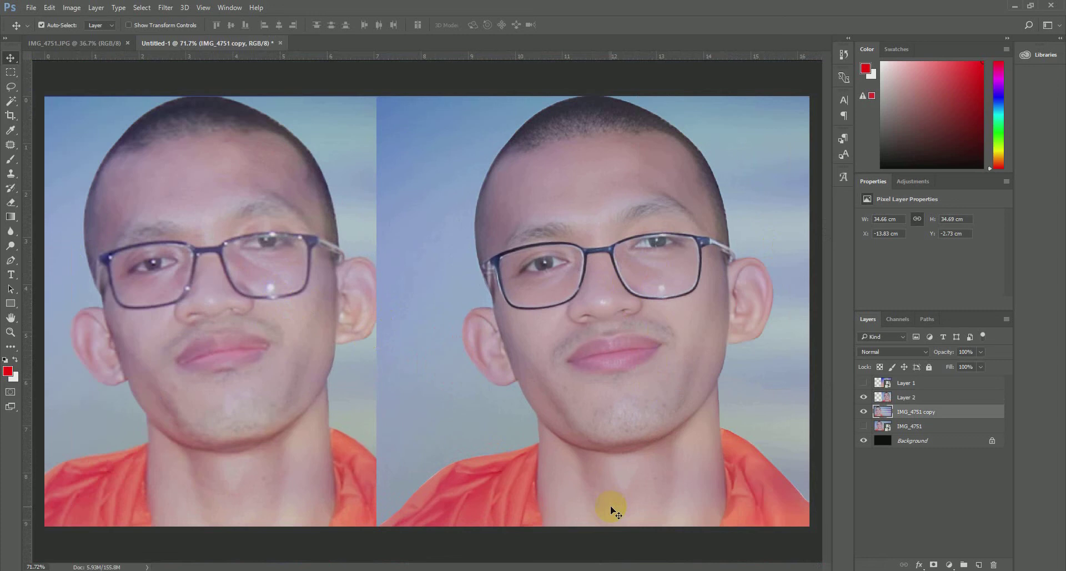
click(1017, 7)
mouse_move(621, 230)
mouse_down()
mouse_move(615, 193)
mouse_move(752, 152)
mouse_move(722, 227)
mouse_up()
Step: Refresh the desktop icons several times and move the Google Chrome shortcut down one slot
right_click(777, 242)
click(811, 278)
right_click(812, 277)
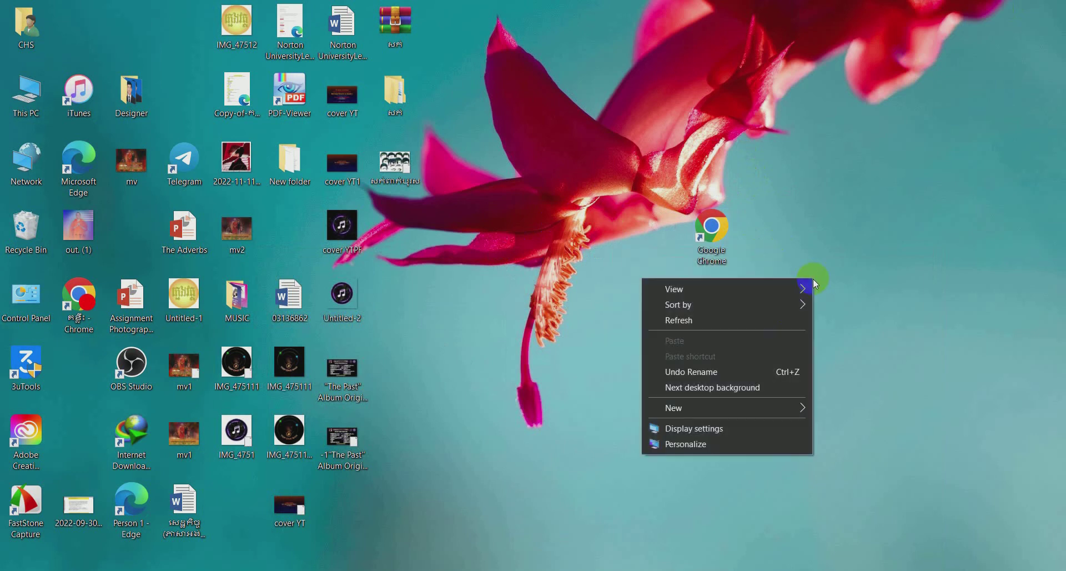
click(762, 320)
right_click(762, 319)
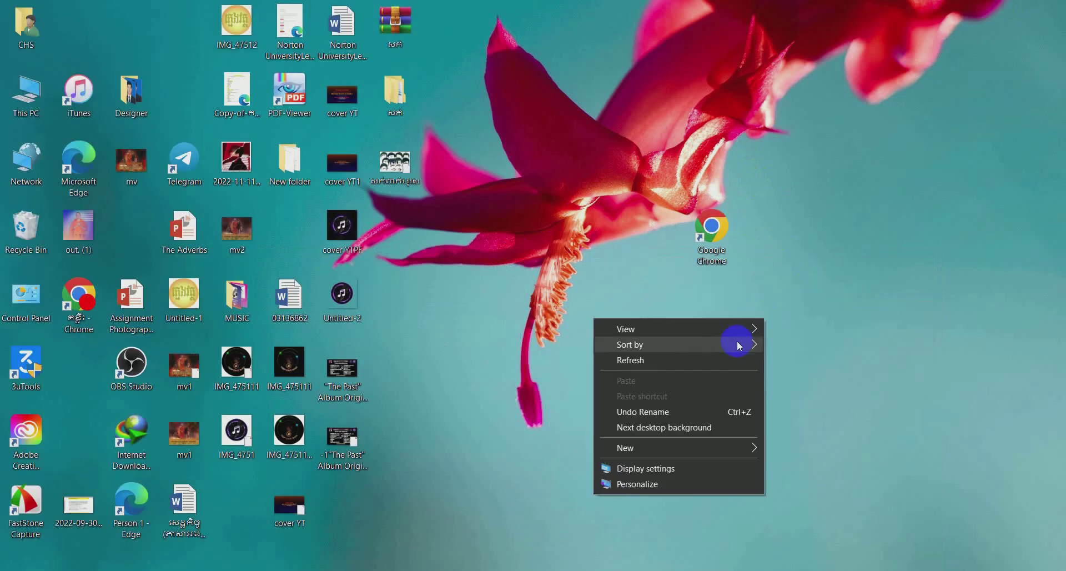
click(710, 359)
right_click(771, 329)
click(689, 375)
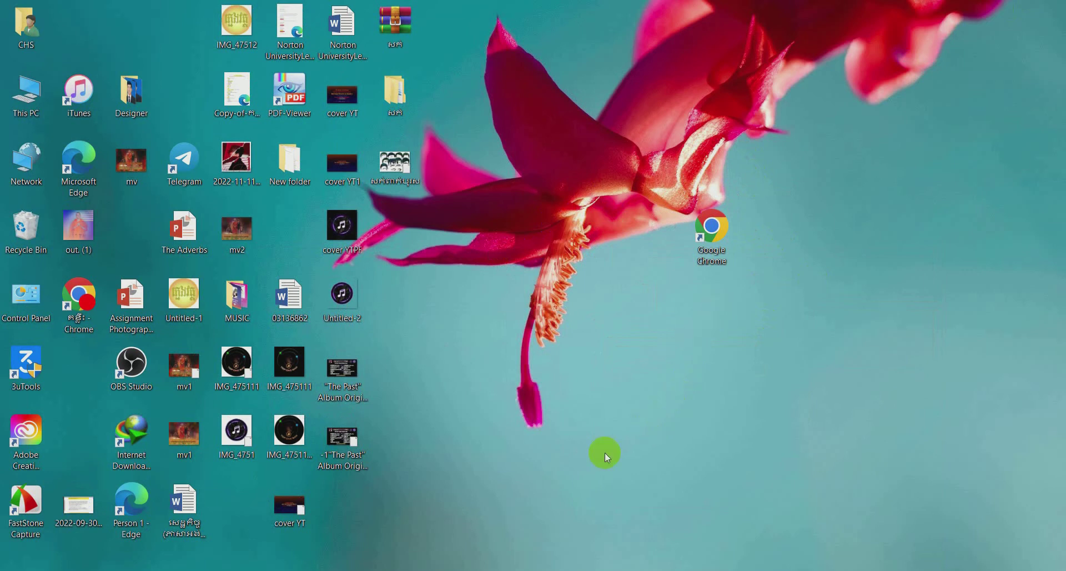
drag(708, 229, 690, 281)
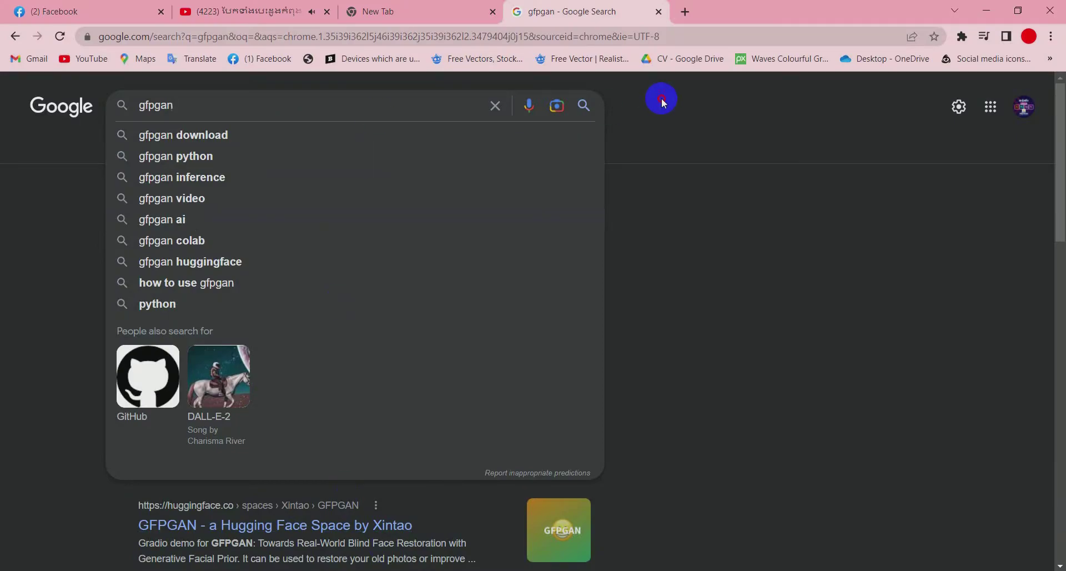
Step: Rerun the Google search for 'gfpgan' and open the TencentARC/GFPGAN GitHub result
click(662, 99)
click(340, 108)
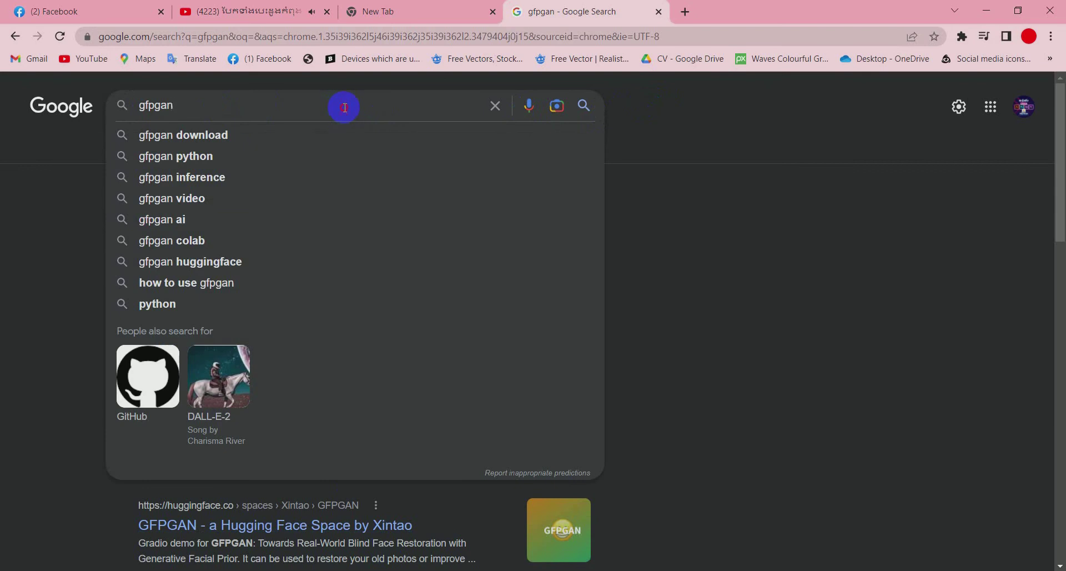
double_click(134, 108)
click(436, 107)
click(584, 105)
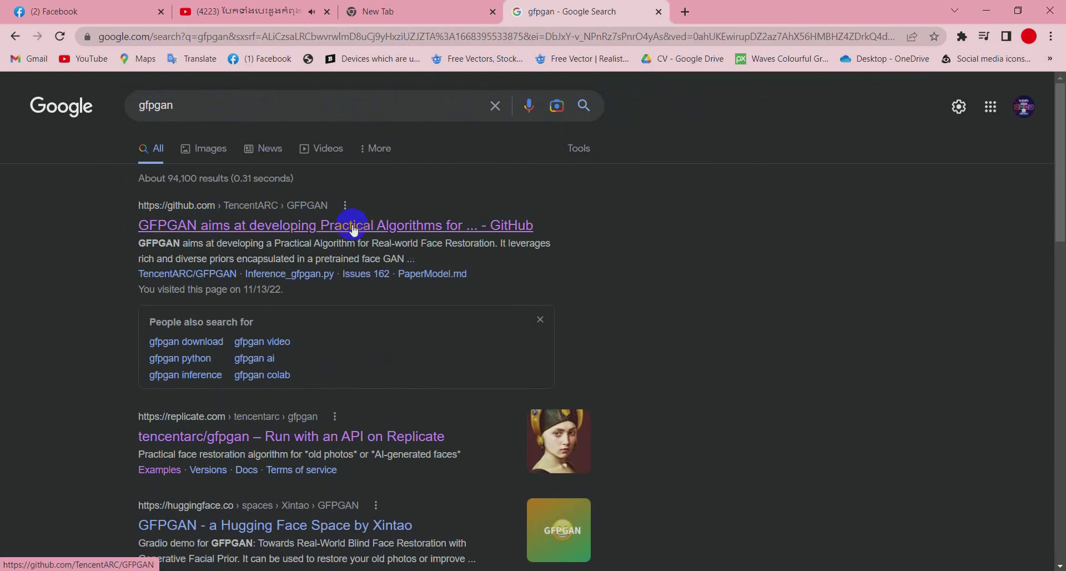
click(381, 226)
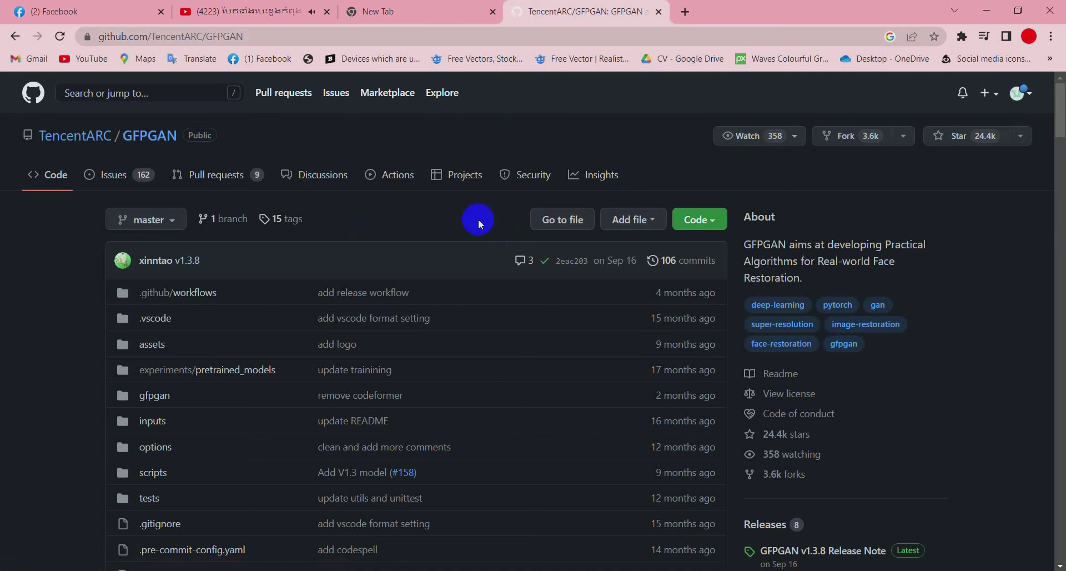
Step: Scroll the GFPGAN README down to the Replicate, Huggingface Gradio and Colab demo badges
scroll(435, 251, down, 3)
scroll(433, 253, down, 4)
scroll(430, 258, down, 8)
scroll(428, 264, down, 5)
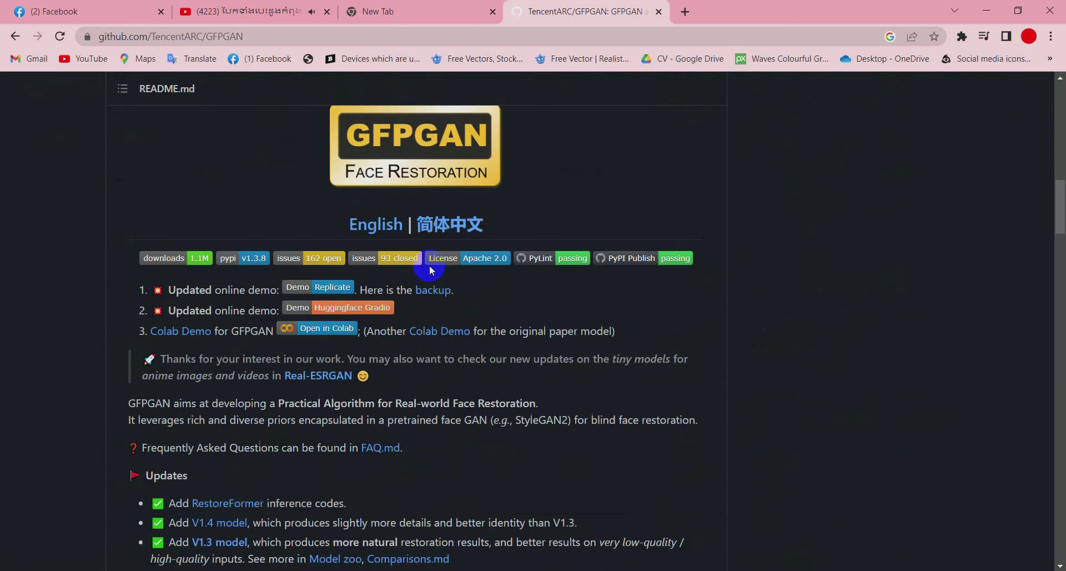
Step: Go to the GFPGAN demo on Replicate and choose Sign In With GitHub
click(298, 288)
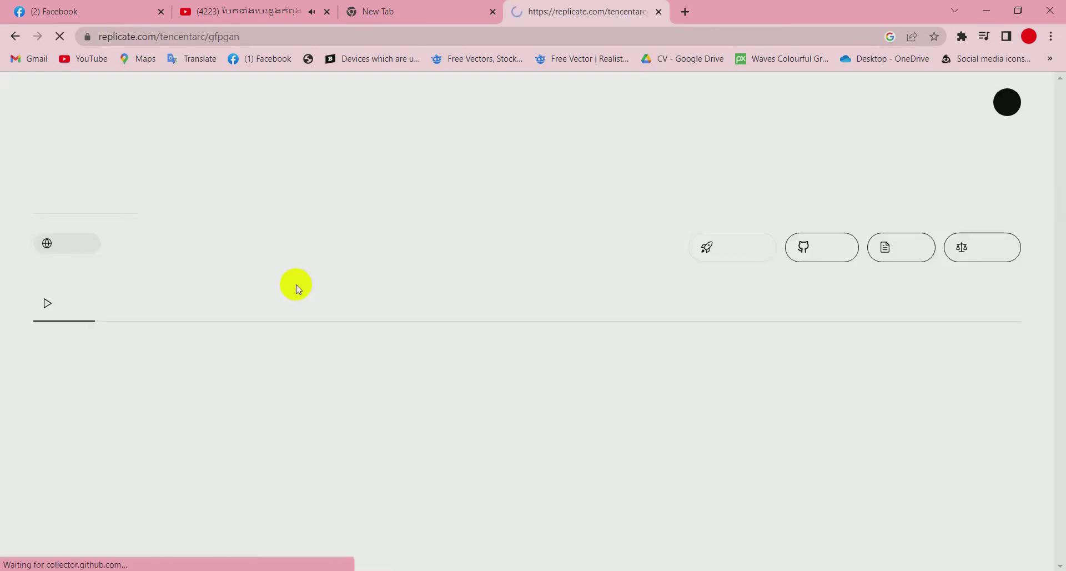
scroll(333, 283, down, 6)
scroll(336, 286, down, 5)
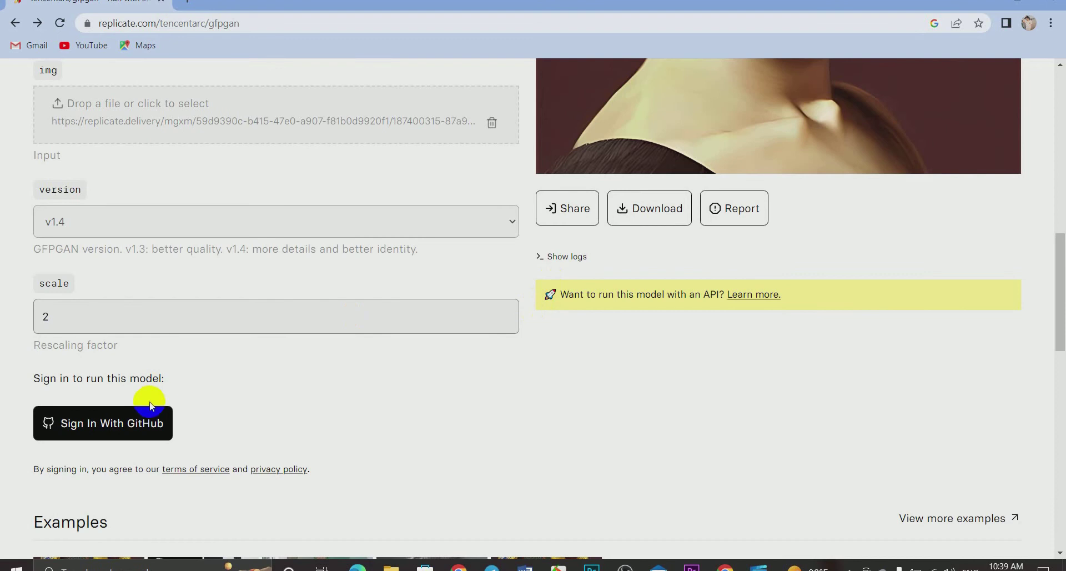
click(129, 424)
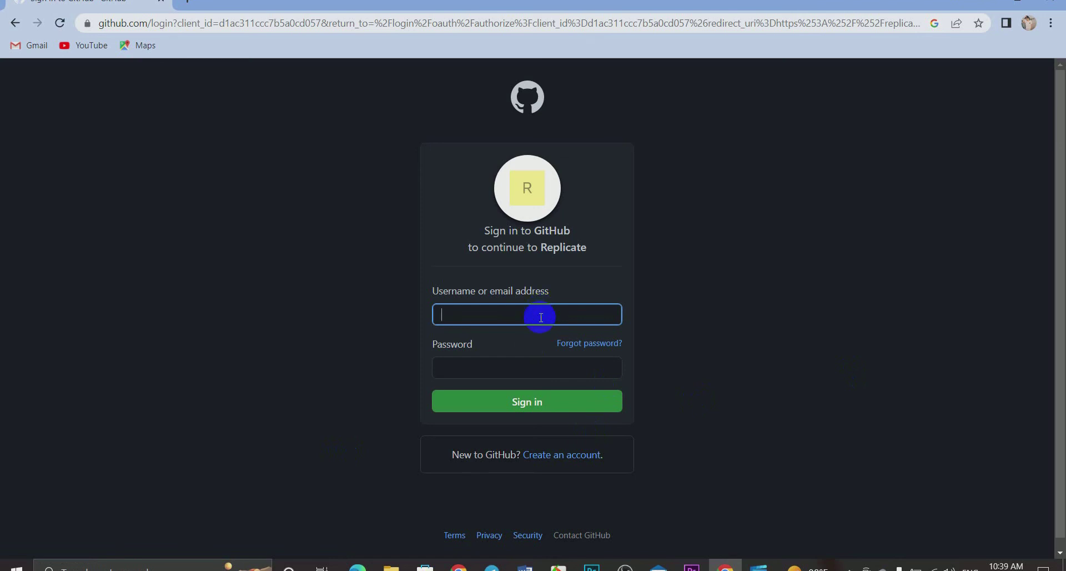
Step: Leave the GitHub login form and go to the Create an account page
click(533, 368)
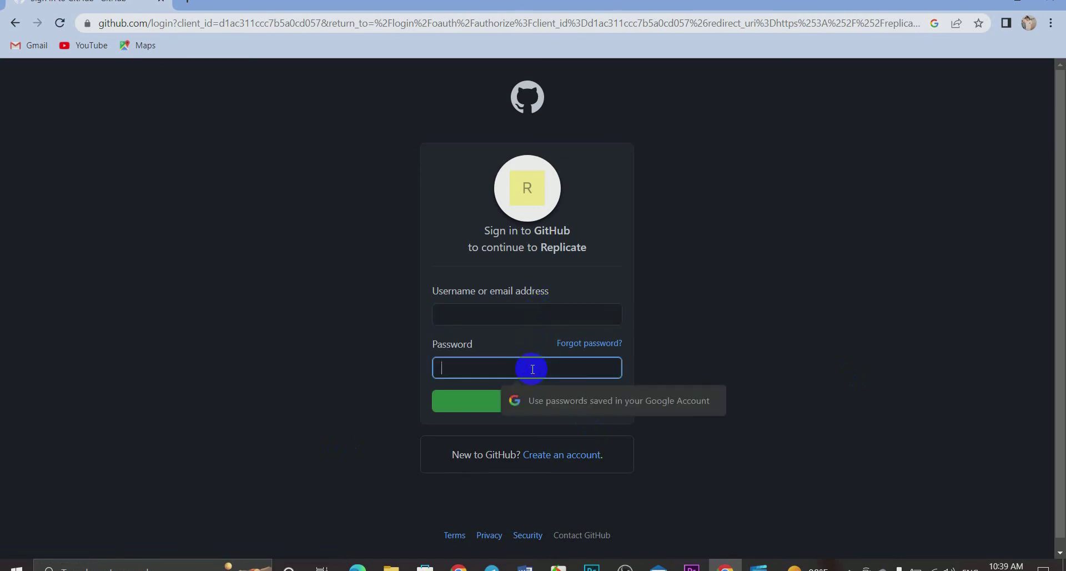
click(559, 456)
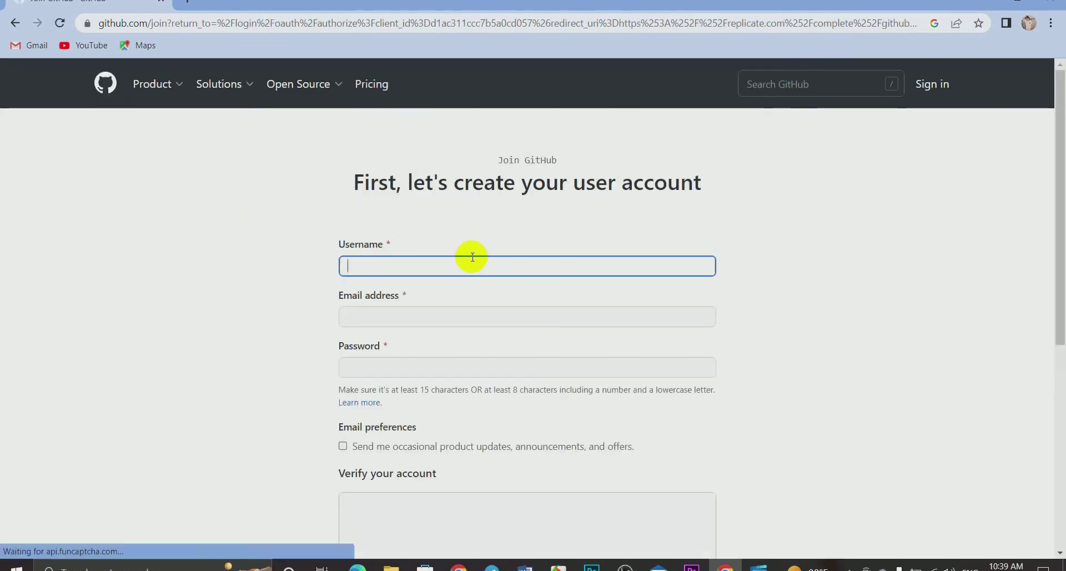
Step: Fill in a username and the account's e-mail address on the Join GitHub form
text(top)
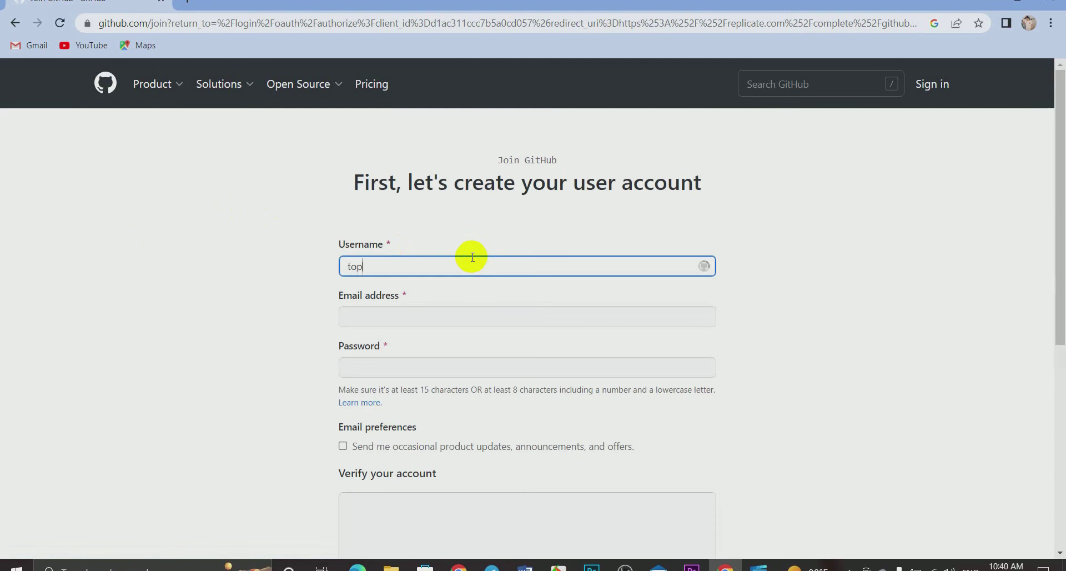
text(sad)
click(464, 317)
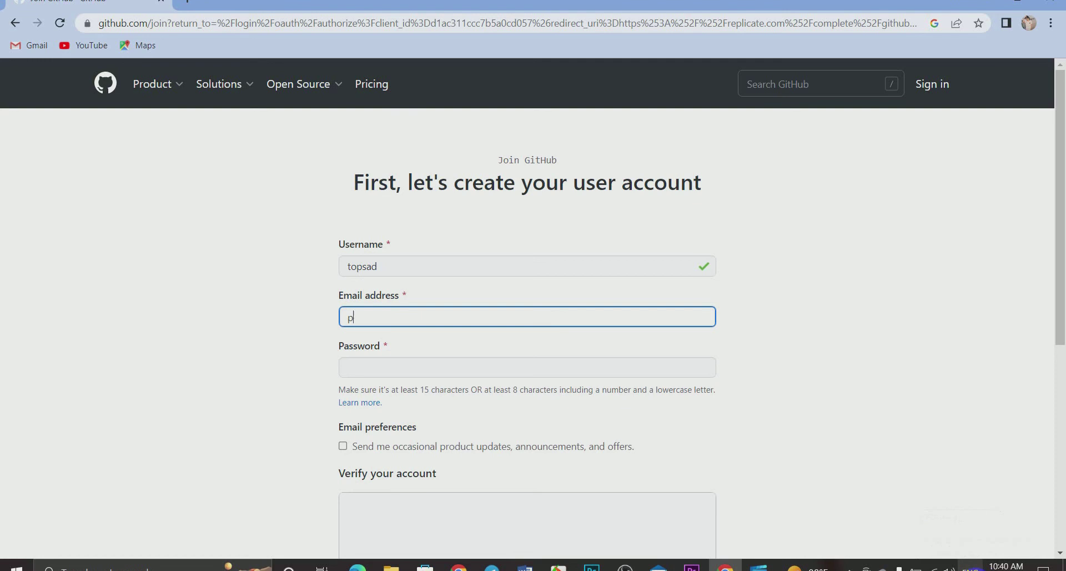
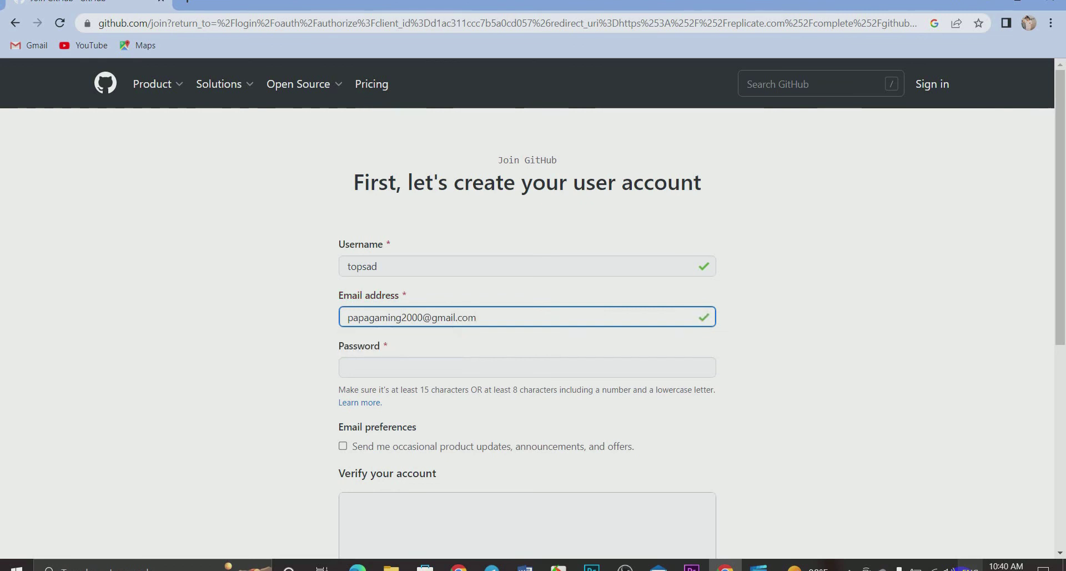
click(520, 365)
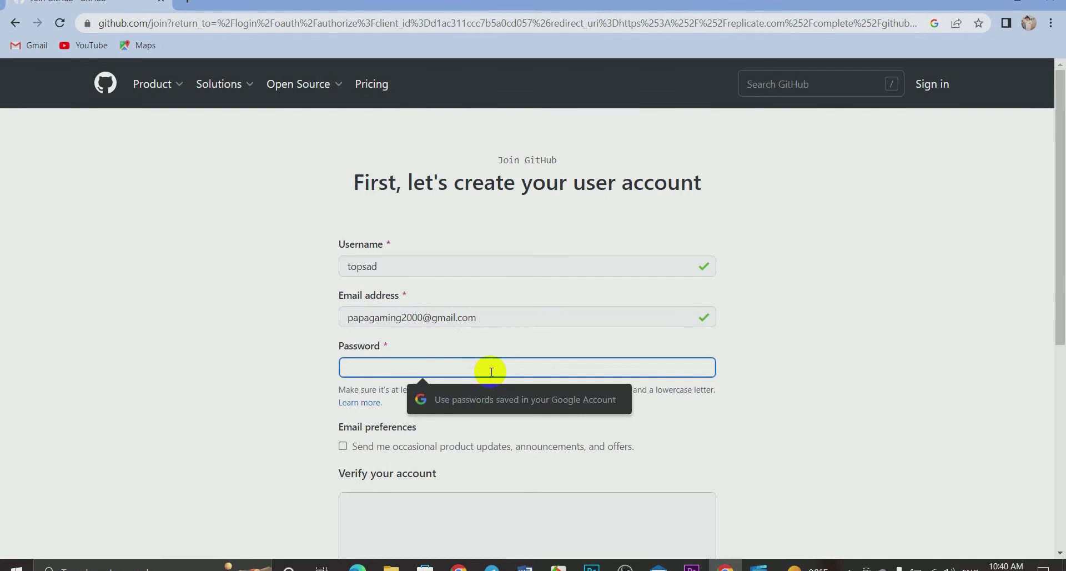
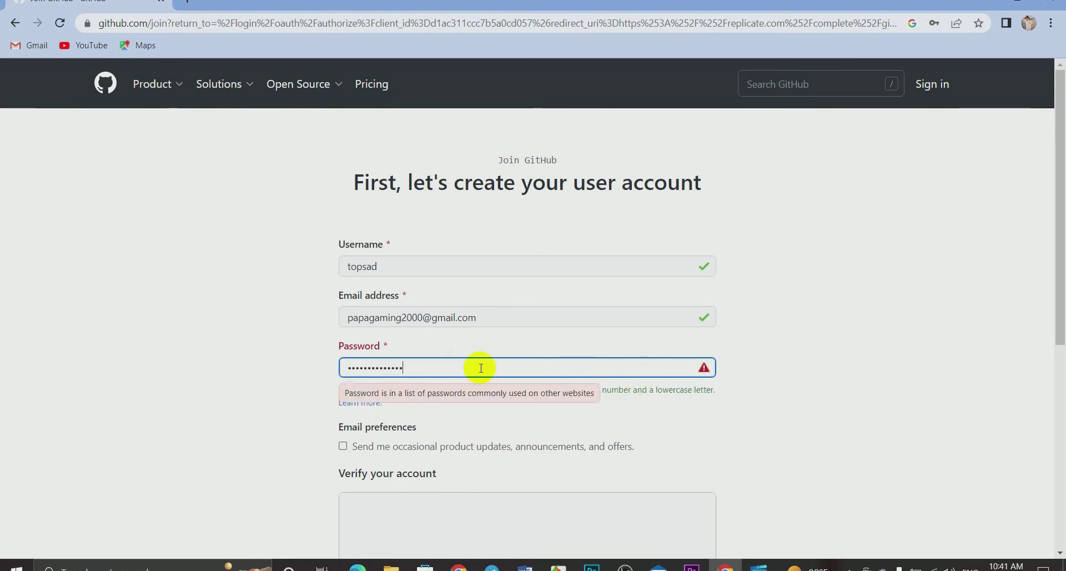
Step: Enter a password and shorten it by one character until GitHub accepts it
key(BackSpace)
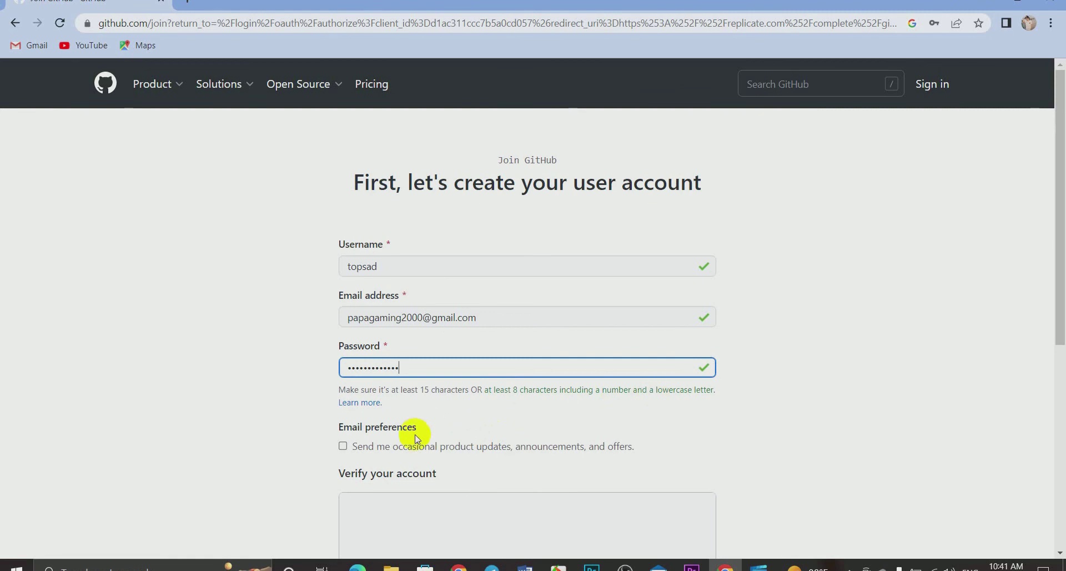
Step: Tick the checkbox to receive GitHub product update e-mails
scroll(418, 438, down, 1)
click(344, 376)
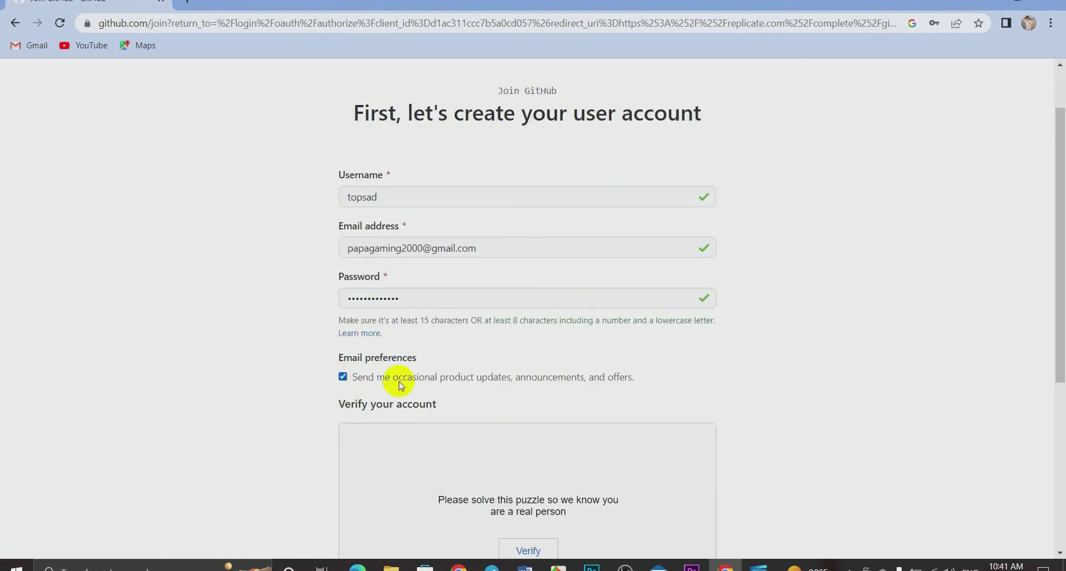
scroll(399, 383, down, 2)
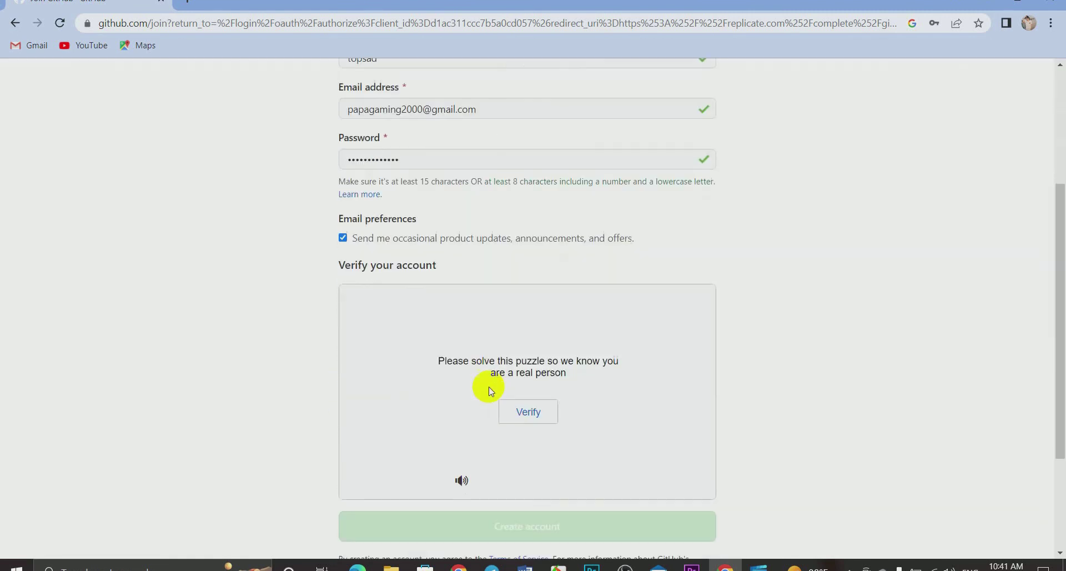
Step: Pass the three 'Pick the spiral galaxy' verification rounds and create the account
click(528, 412)
scroll(529, 416, down, 1)
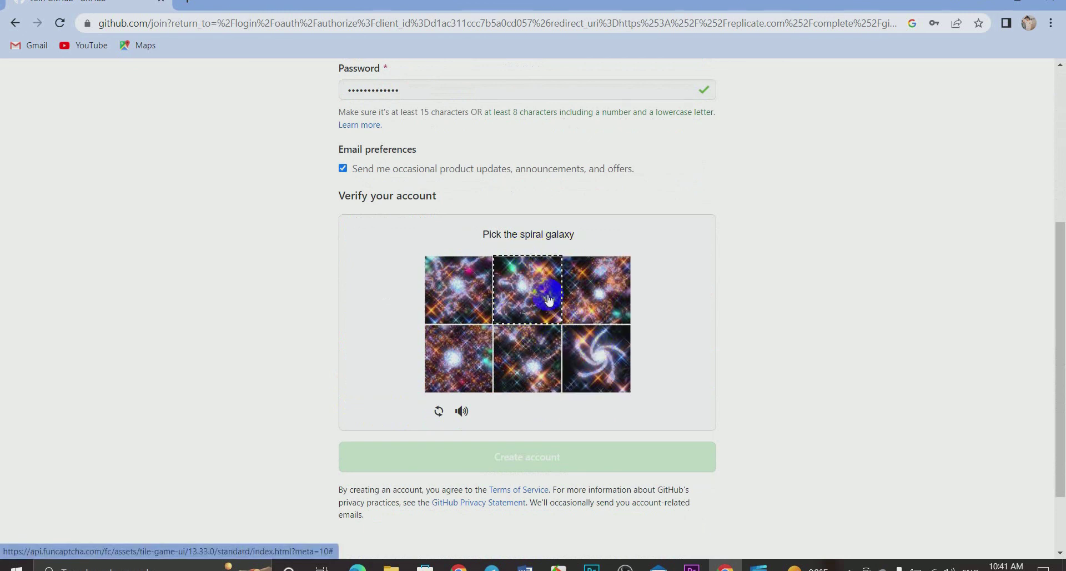
click(598, 357)
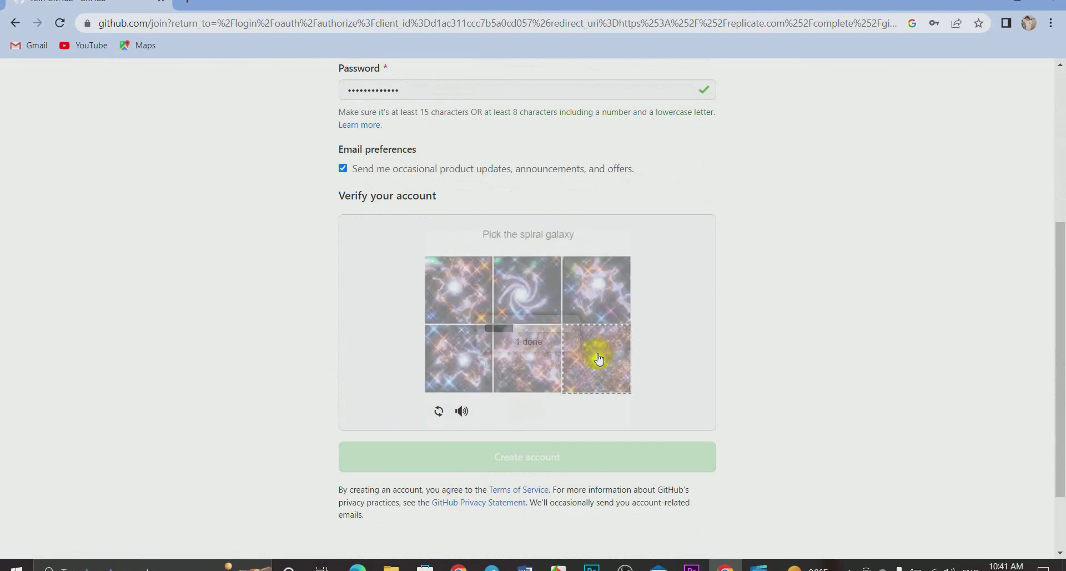
click(542, 306)
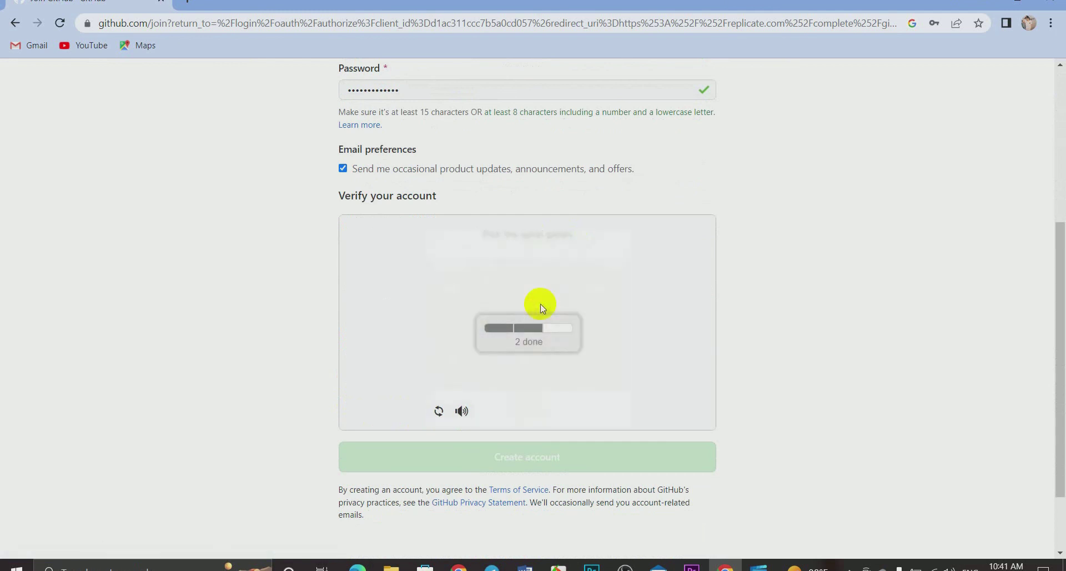
click(535, 312)
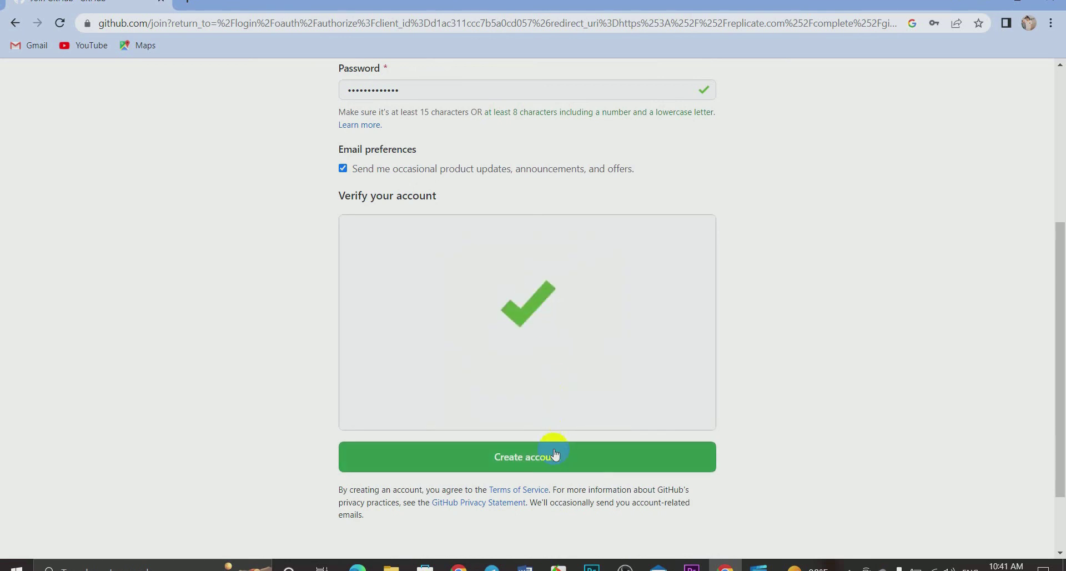
click(551, 462)
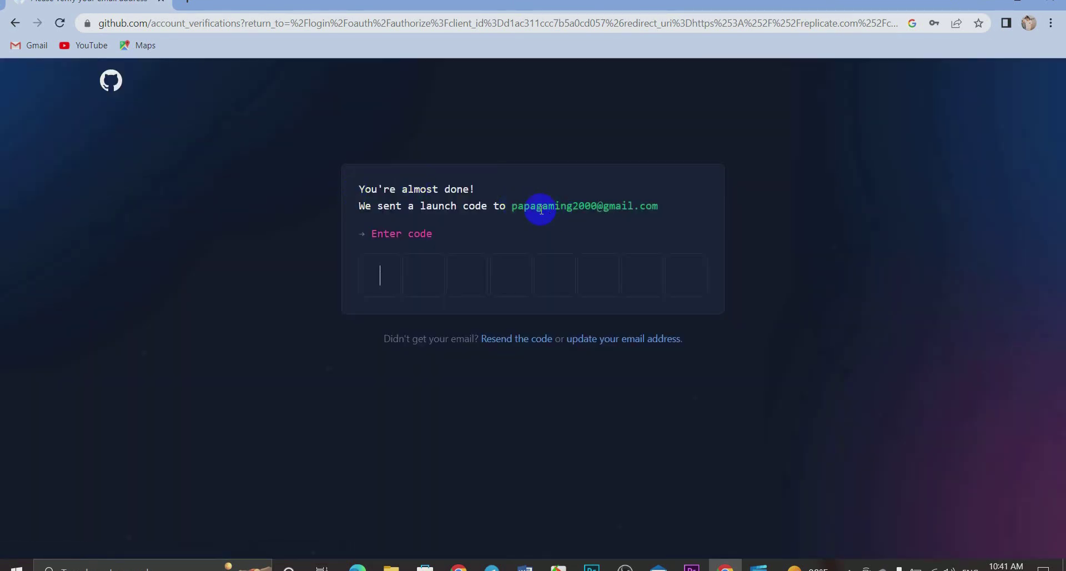
Step: Select the e-mail address shown on the launch-code verification page
drag(513, 205, 660, 209)
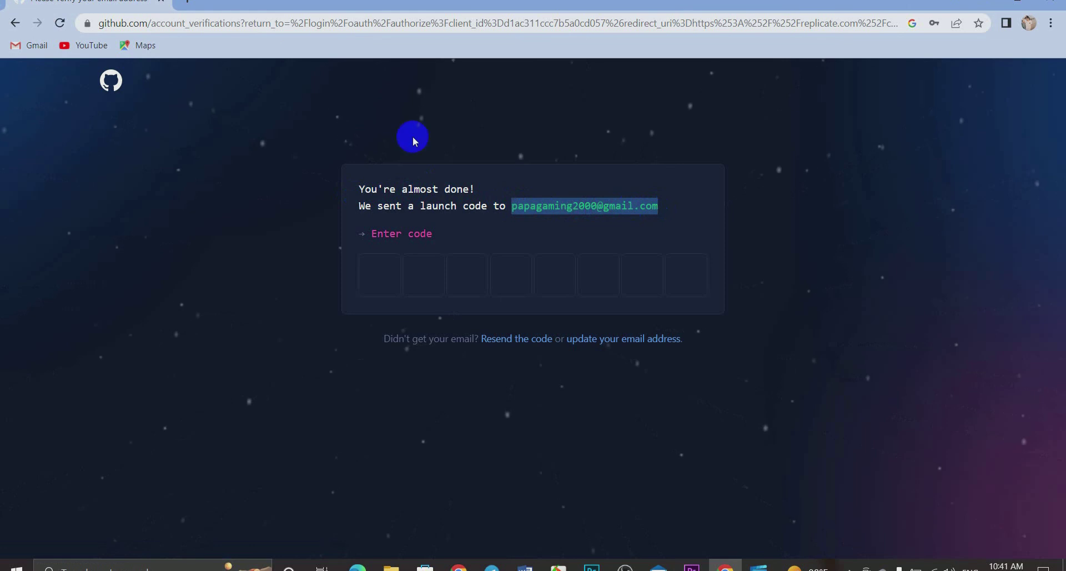
Step: Open Gmail in a new browser tab from the Google apps menu
click(188, 1)
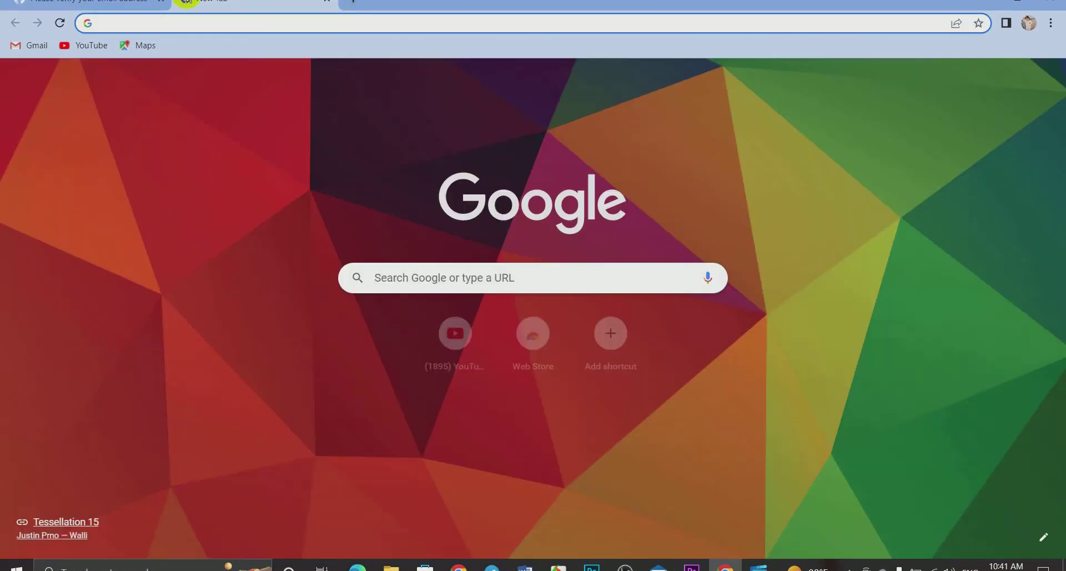
click(1009, 81)
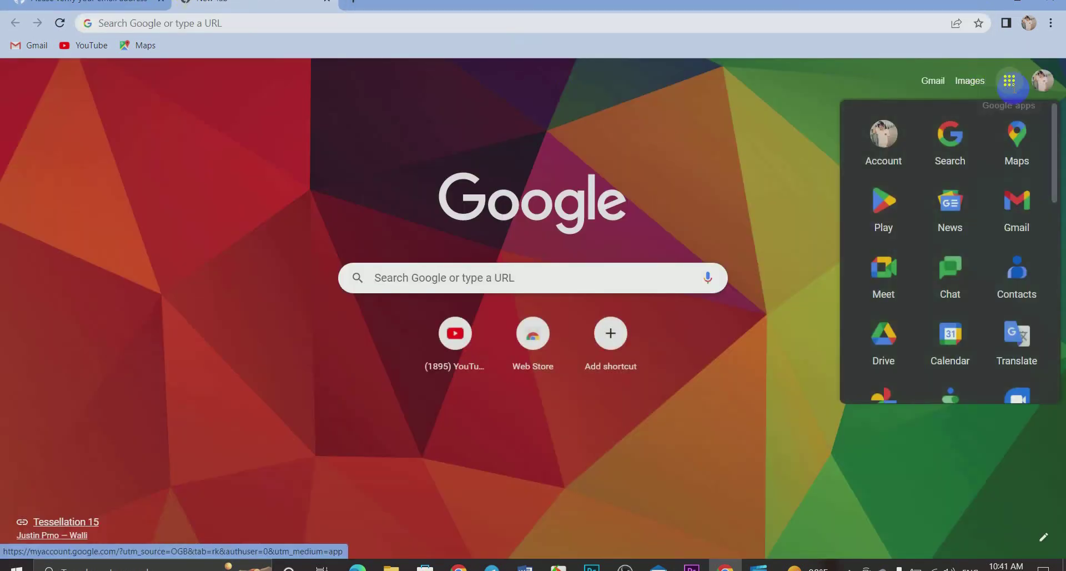
click(1017, 214)
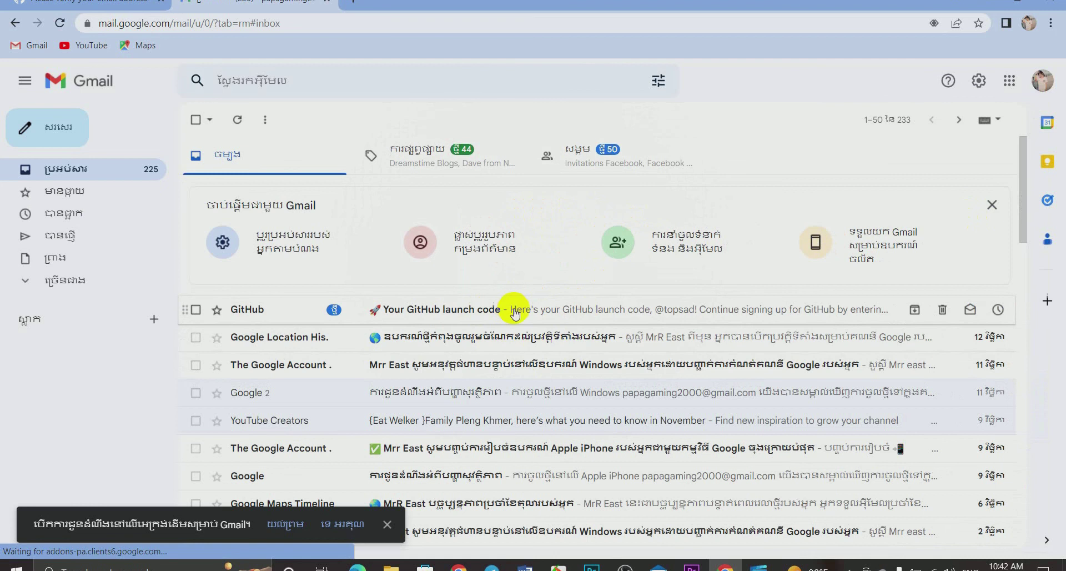
Step: Copy the launch code from GitHub's e-mail and go back to the GitHub tab
click(481, 315)
scroll(477, 311, down, 3)
double_click(547, 321)
key(ctrl+c)
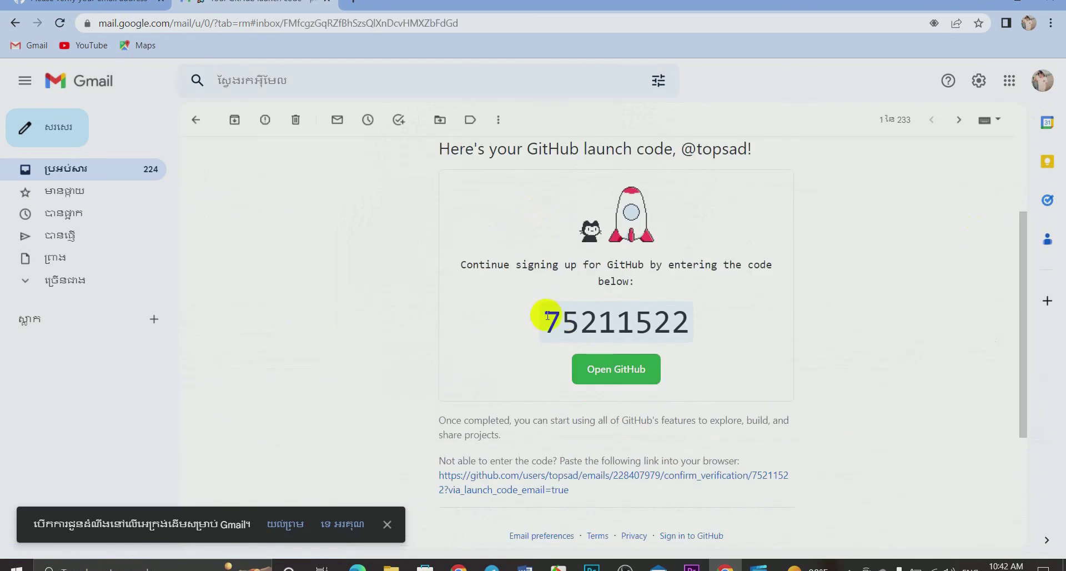
drag(547, 317, 683, 313)
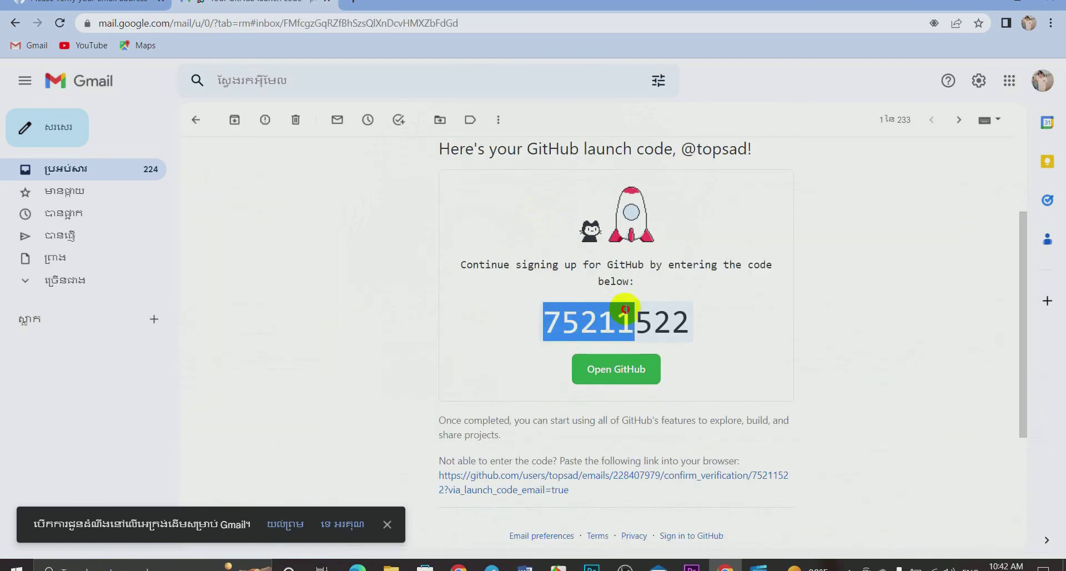
right_click(681, 320)
click(700, 327)
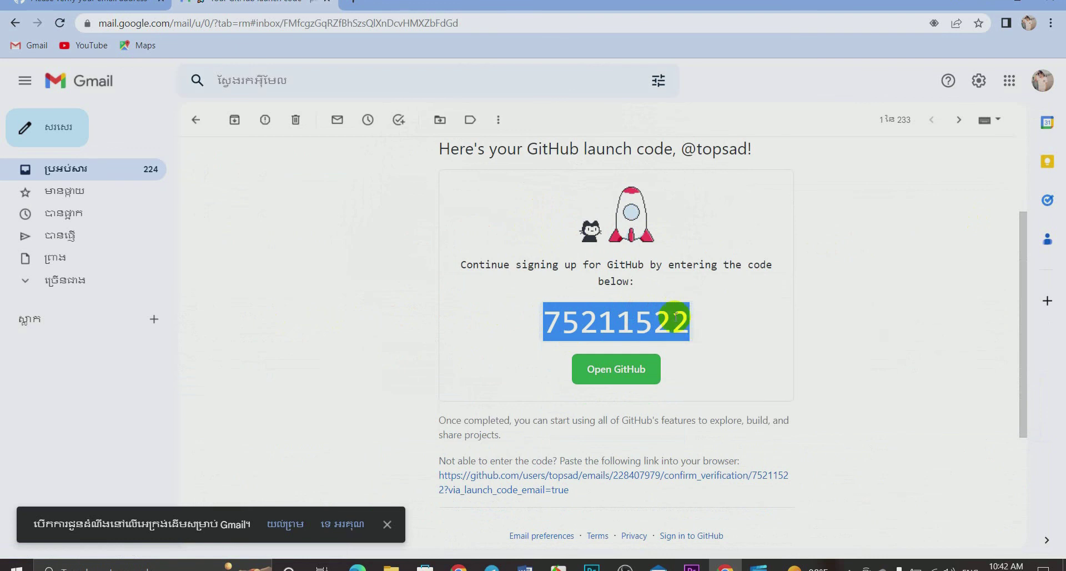
click(61, 5)
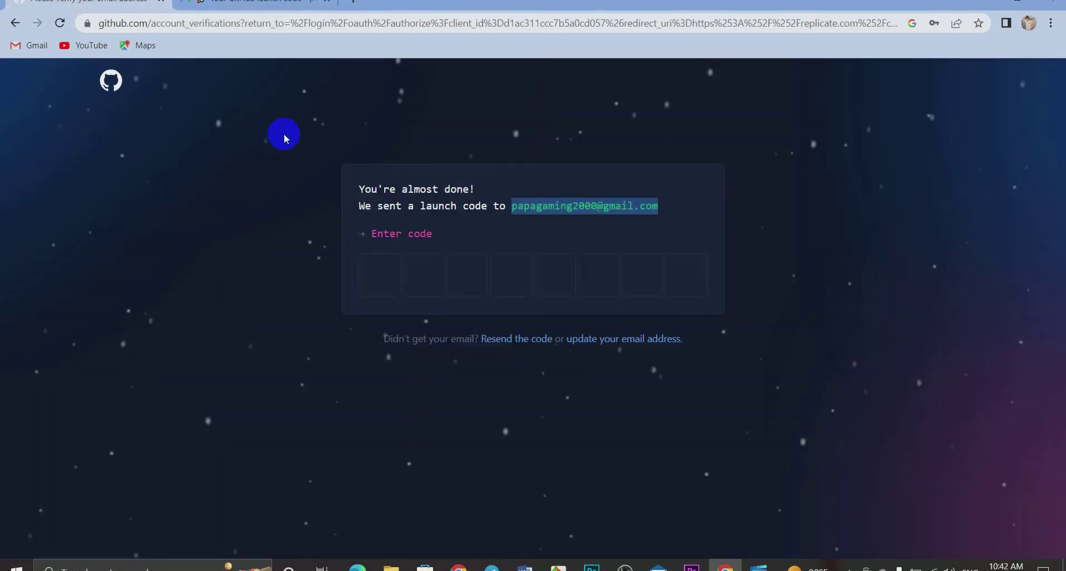
Step: Paste the copied launch code into GitHub's code boxes and authorize Replicate
click(382, 270)
key(ctrl+v)
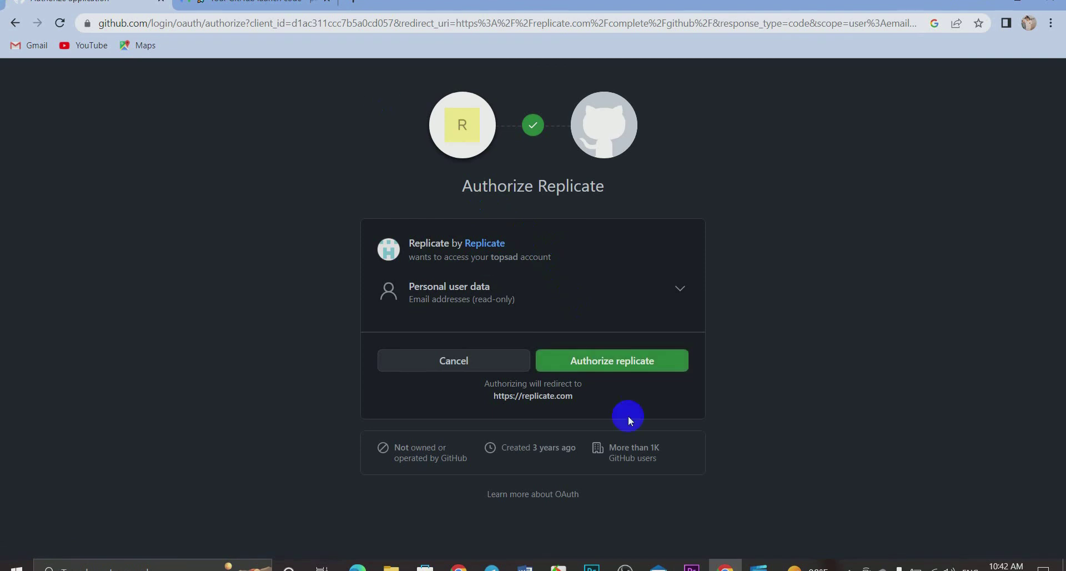
click(612, 366)
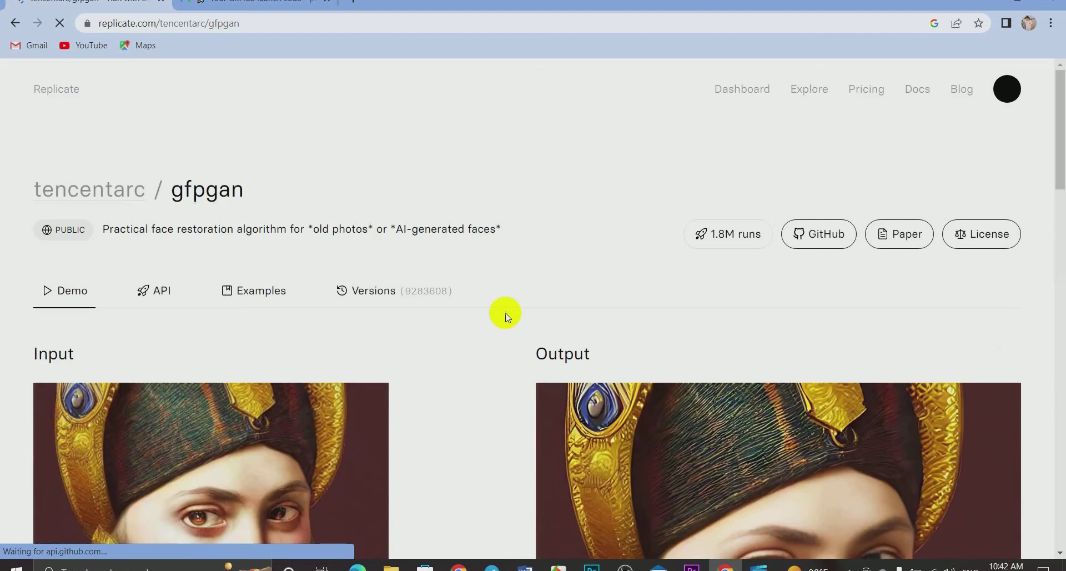
Step: Submit the gfpgan run with version v1.4 and scale 2
scroll(494, 309, down, 3)
scroll(495, 309, down, 4)
scroll(494, 314, down, 7)
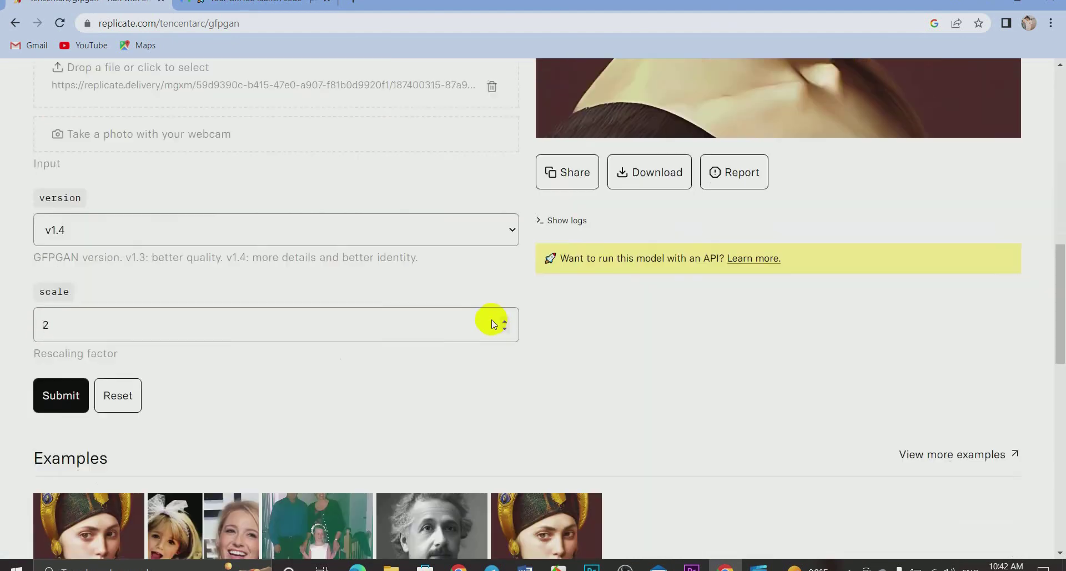
scroll(493, 321, down, 3)
click(56, 222)
Step: Return to the top of the demo page and bring up File Explorer
scroll(71, 211, up, 3)
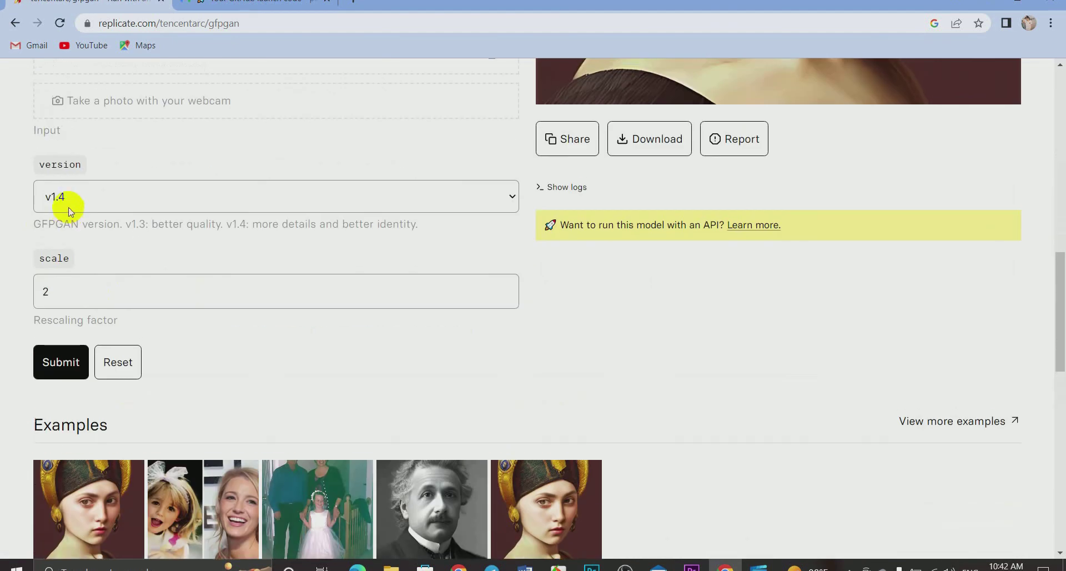
scroll(70, 209, up, 5)
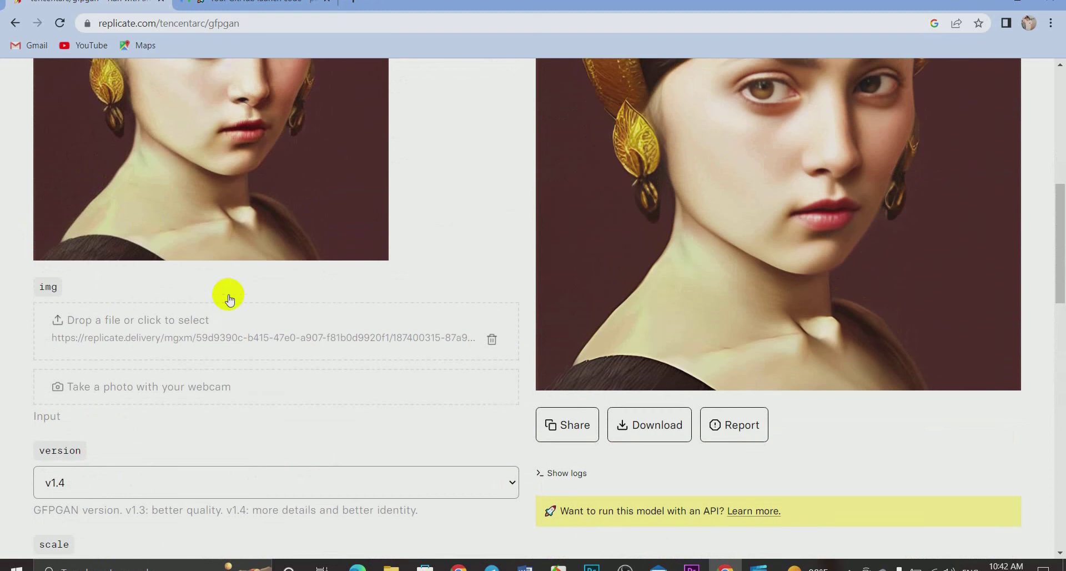
scroll(256, 306, up, 3)
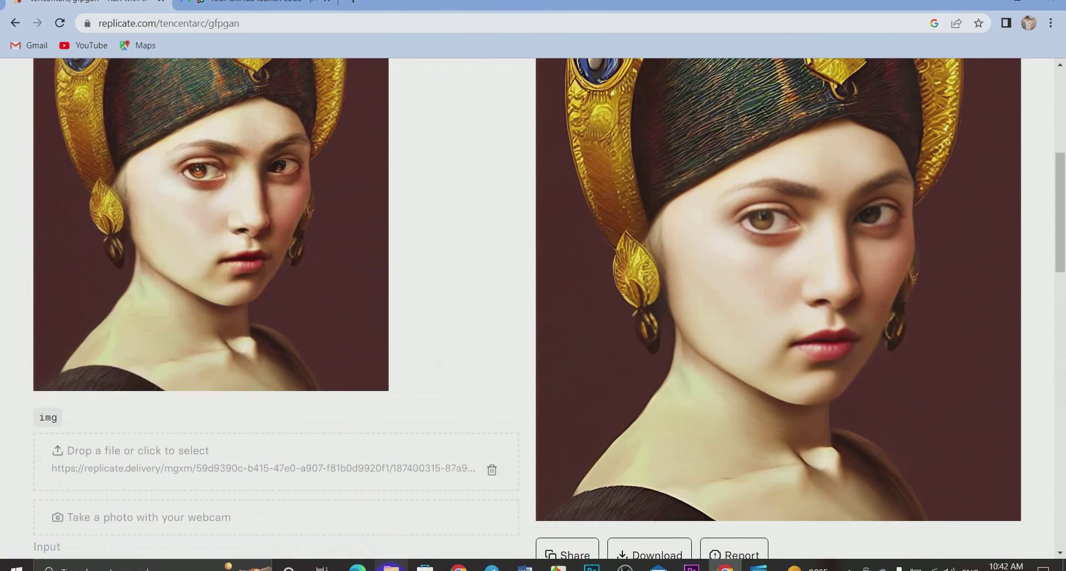
click(392, 565)
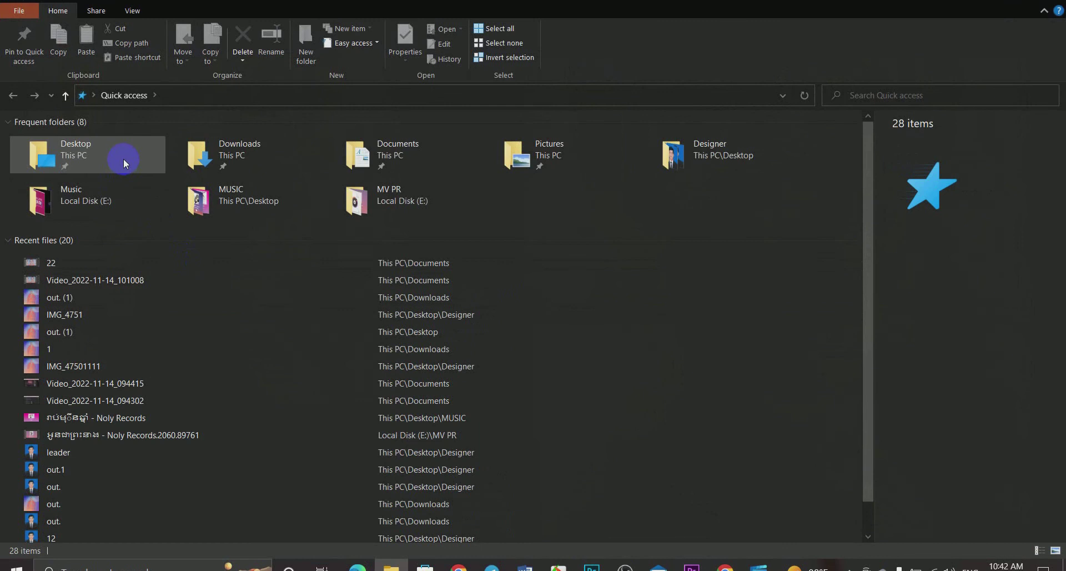
Step: Drag IMG_4751.JPG from Desktop\Designer onto Replicate's img input drop area
click(123, 158)
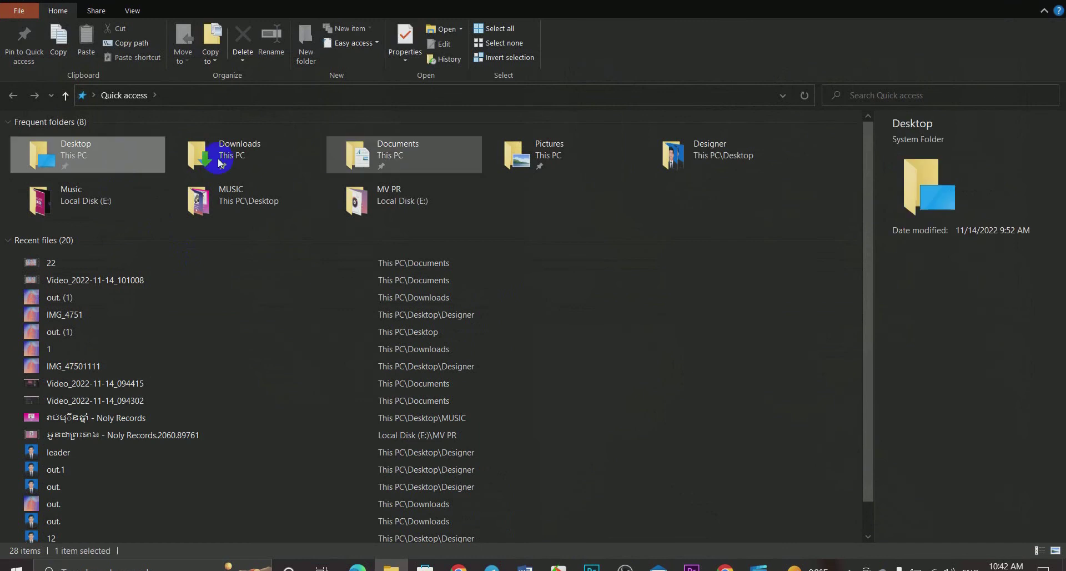
double_click(119, 157)
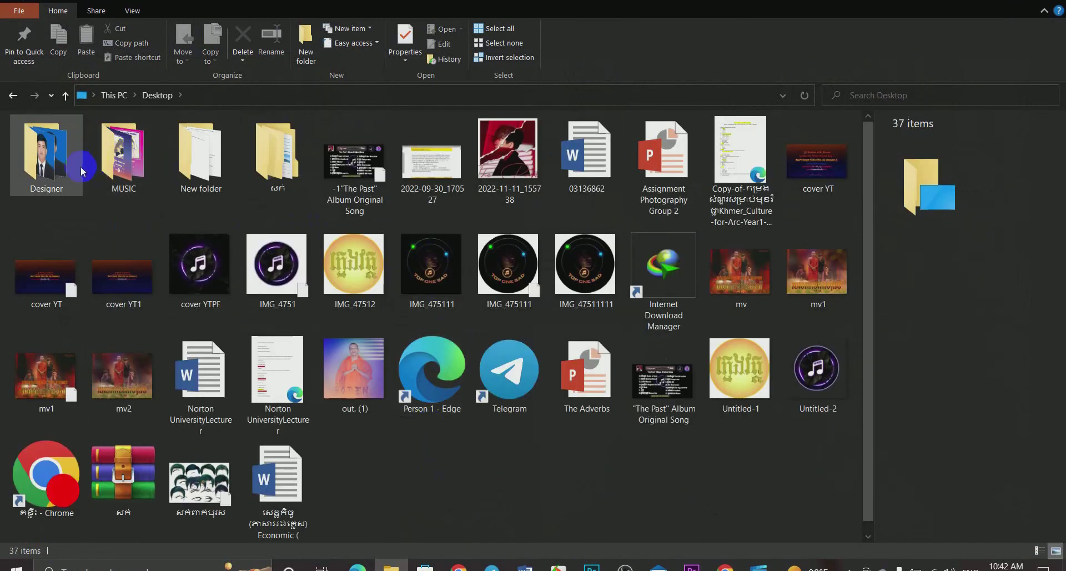
double_click(59, 165)
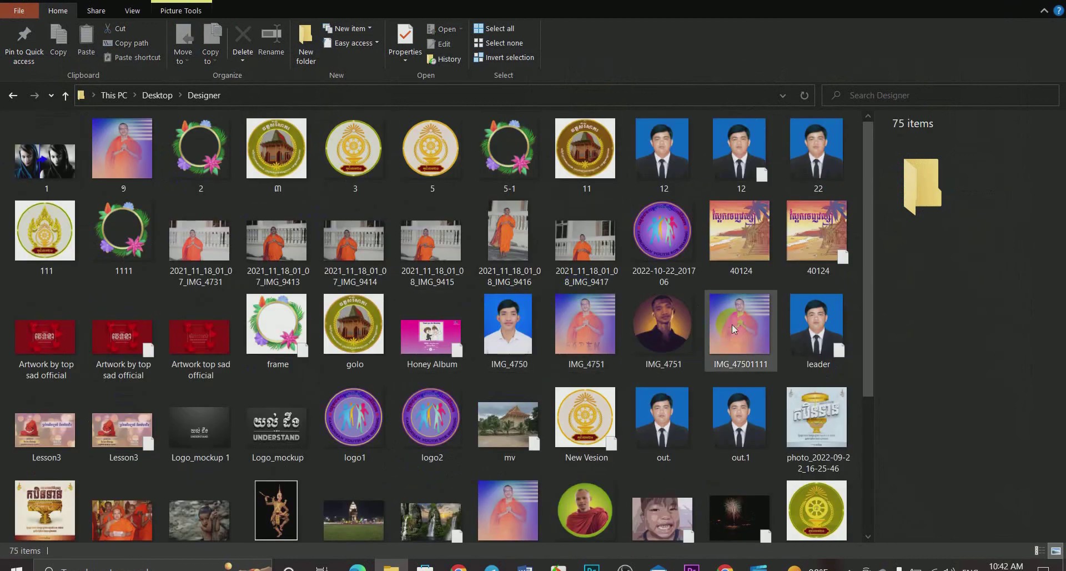
mouse_move(592, 333)
mouse_down()
mouse_move(711, 555)
mouse_move(182, 454)
mouse_move(199, 464)
mouse_up()
Step: Select the scale field's value and submit the GFPGAN restoration of IMG_4751.JPG
scroll(245, 356, down, 5)
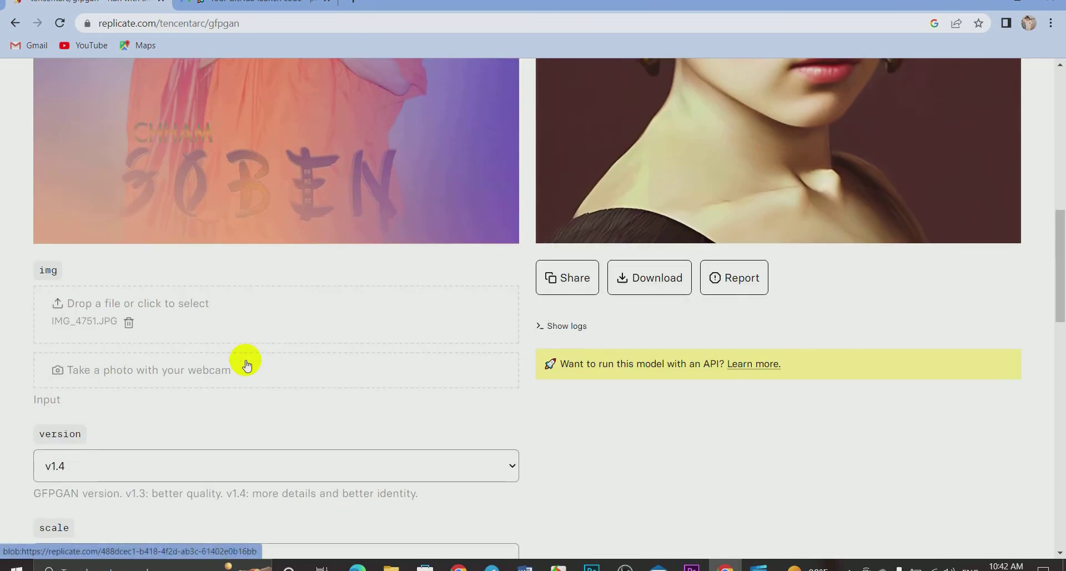
scroll(264, 257, up, 5)
scroll(261, 261, up, 2)
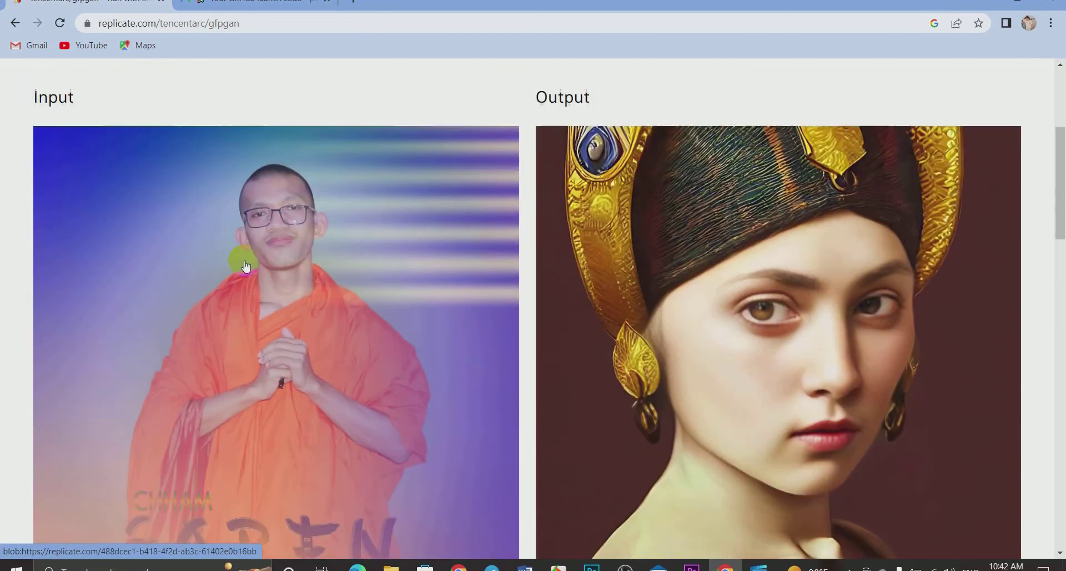
scroll(233, 266, down, 4)
scroll(228, 266, up, 4)
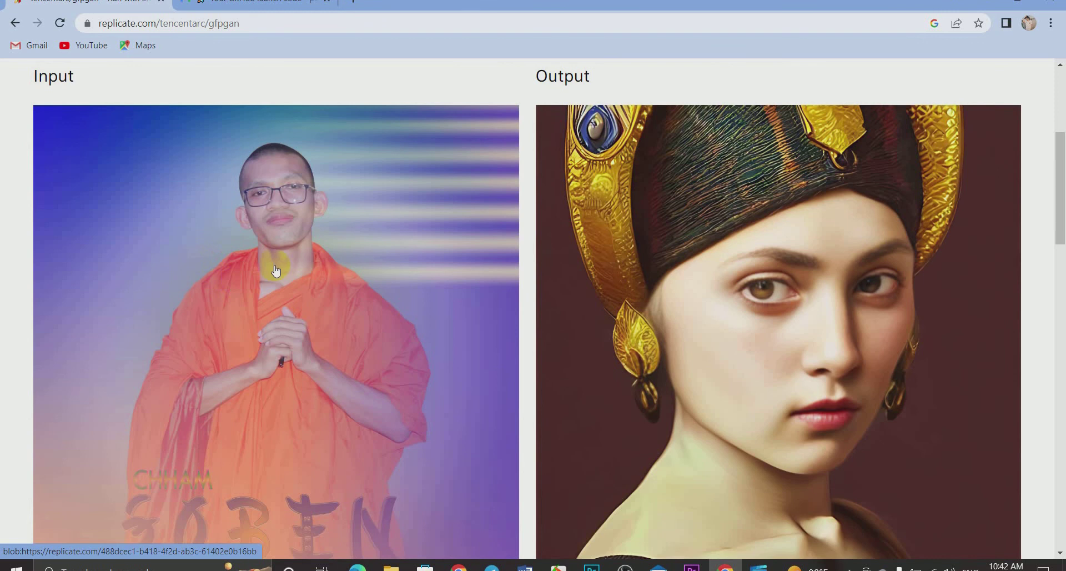
scroll(275, 270, up, 5)
scroll(271, 278, down, 5)
scroll(272, 294, down, 1)
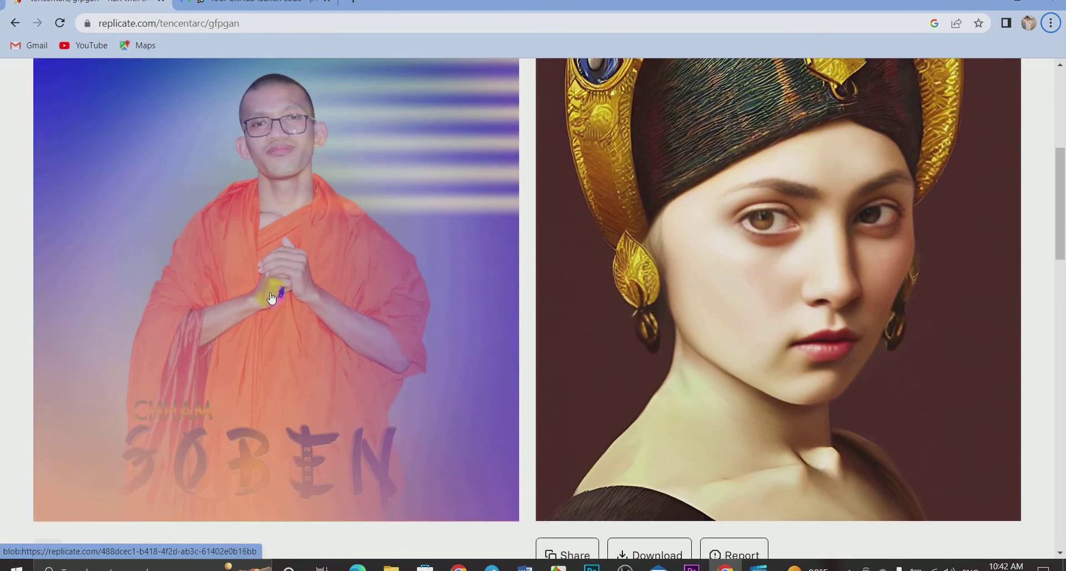
scroll(267, 294, down, 5)
scroll(262, 292, down, 4)
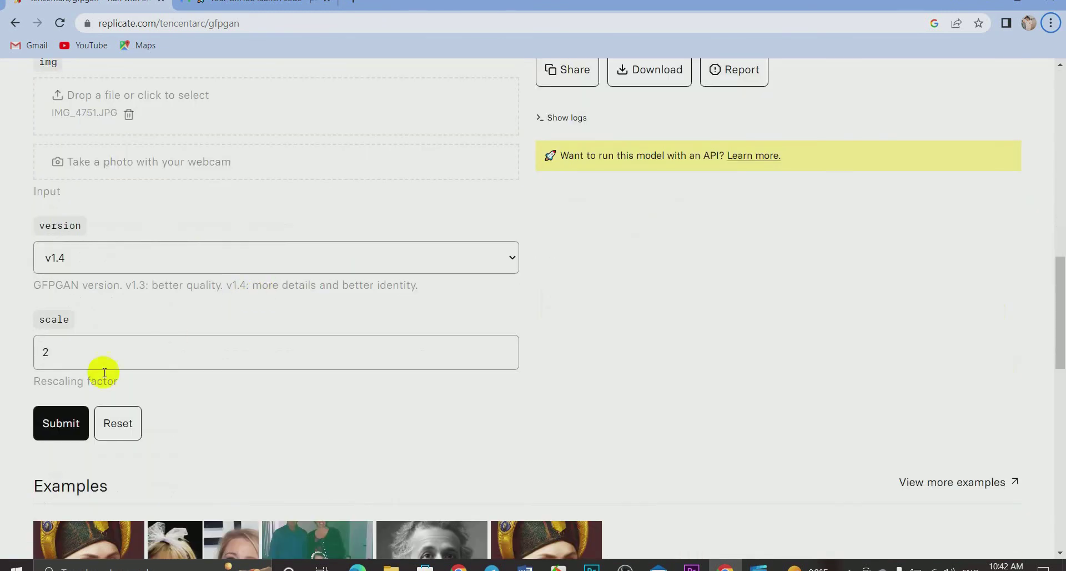
drag(107, 355, 3, 356)
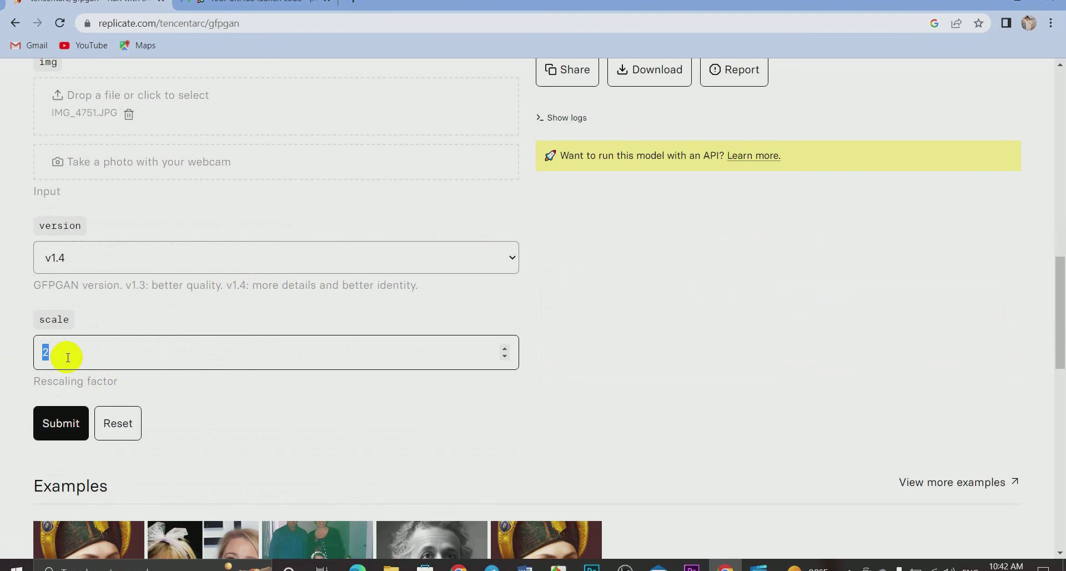
text(8)
click(68, 425)
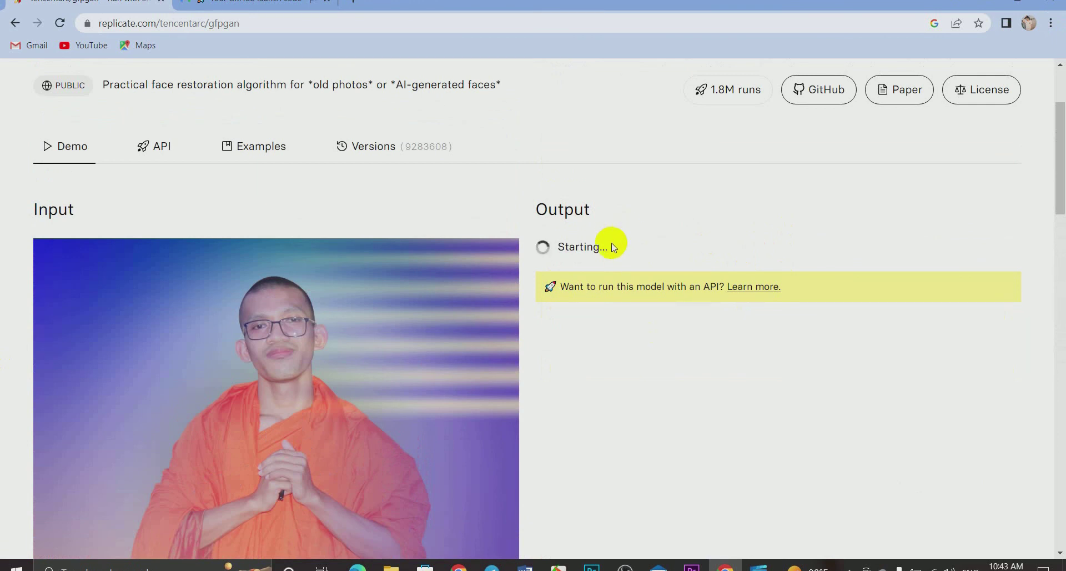
Step: Wait for the IMG_4751.JPG prediction to finish until Share and Download appear
scroll(650, 264, down, 2)
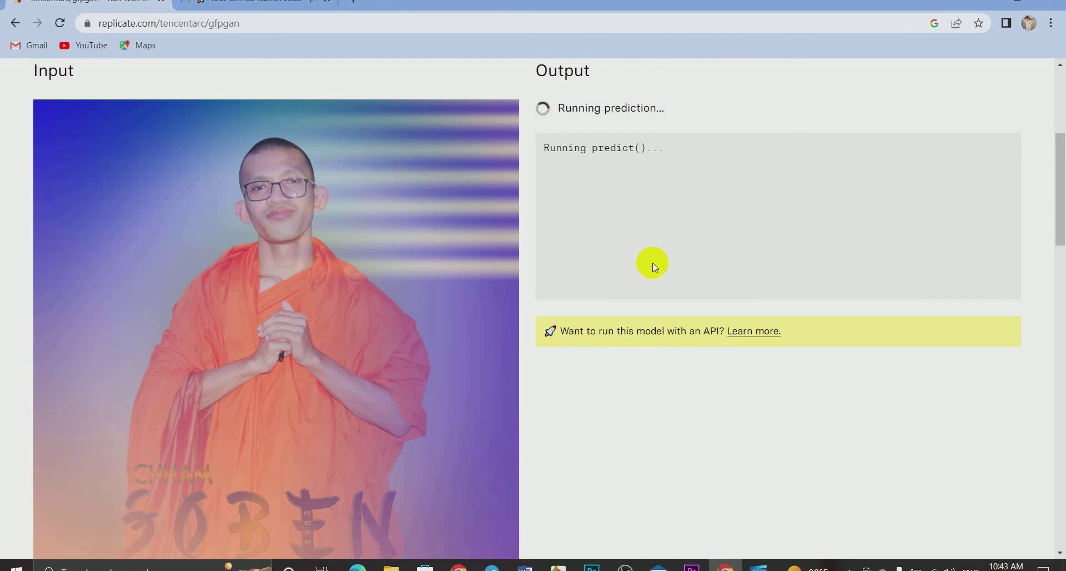
scroll(661, 261, down, 1)
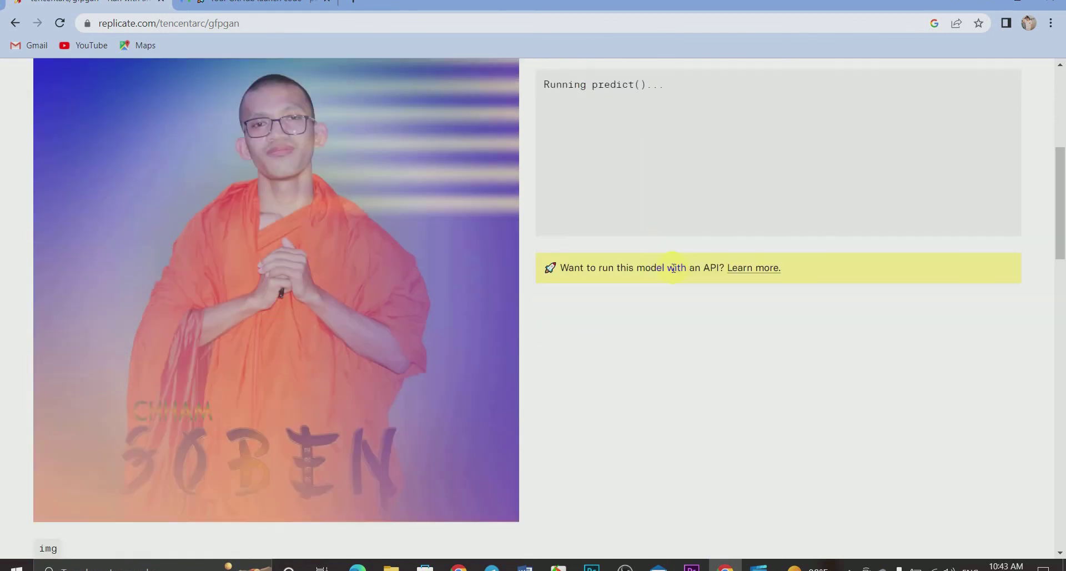
scroll(671, 258, down, 2)
scroll(672, 258, up, 5)
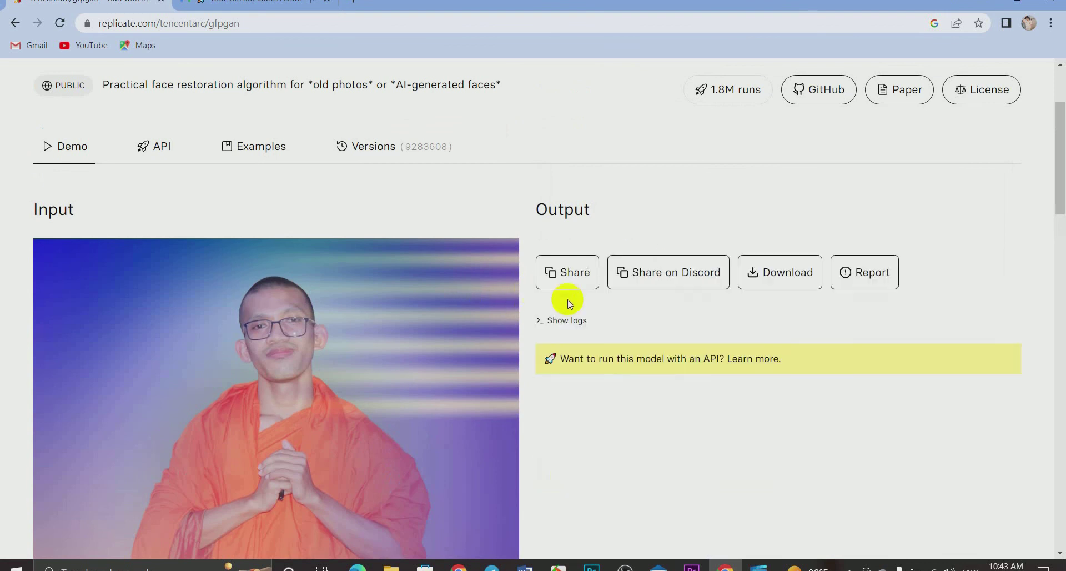
Step: Scroll between the input and restored output photos to compare them
scroll(651, 312, down, 5)
scroll(654, 315, up, 1)
scroll(655, 317, up, 3)
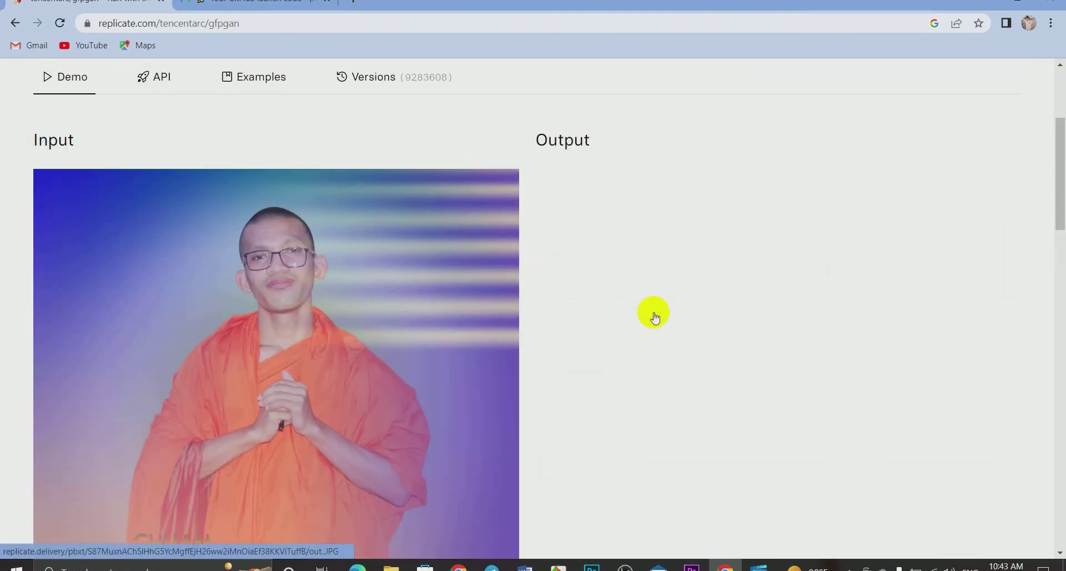
scroll(653, 313, down, 5)
scroll(652, 311, up, 5)
scroll(653, 314, down, 5)
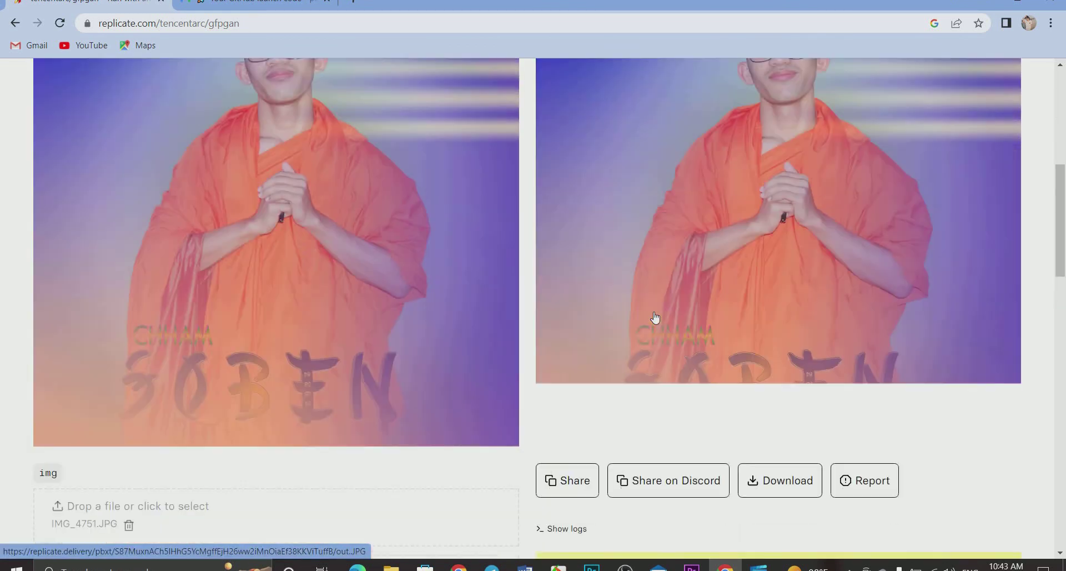
scroll(783, 312, up, 5)
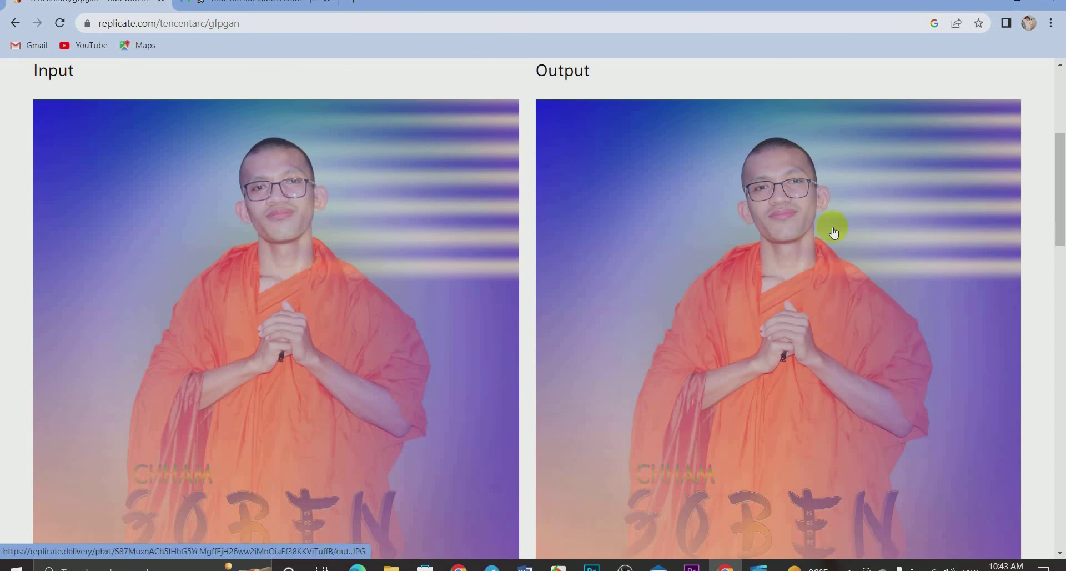
scroll(715, 245, down, 2)
scroll(715, 244, up, 1)
scroll(771, 220, up, 1)
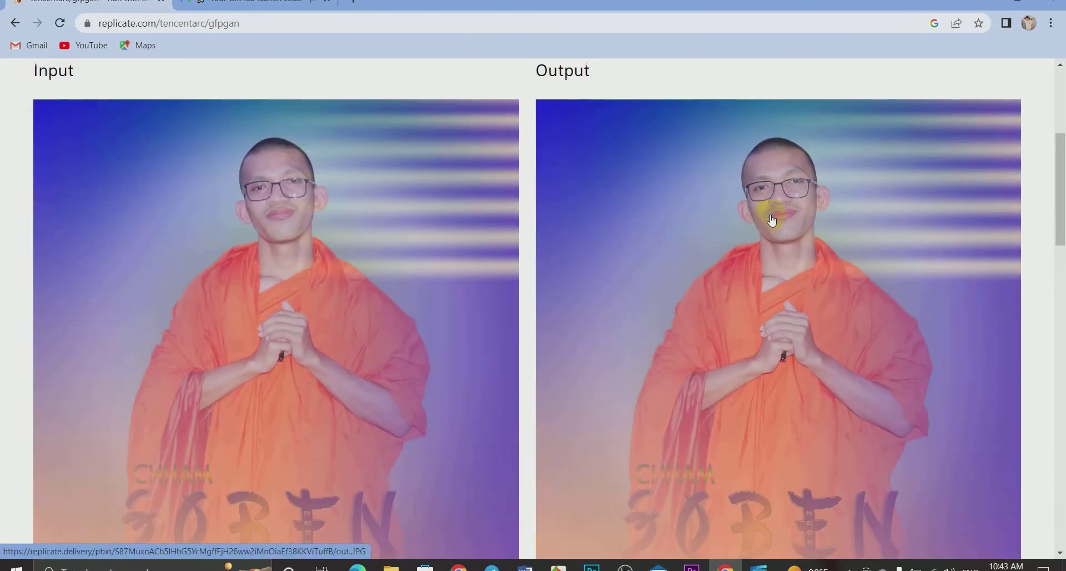
scroll(762, 221, down, 2)
scroll(500, 174, up, 1)
scroll(592, 155, up, 1)
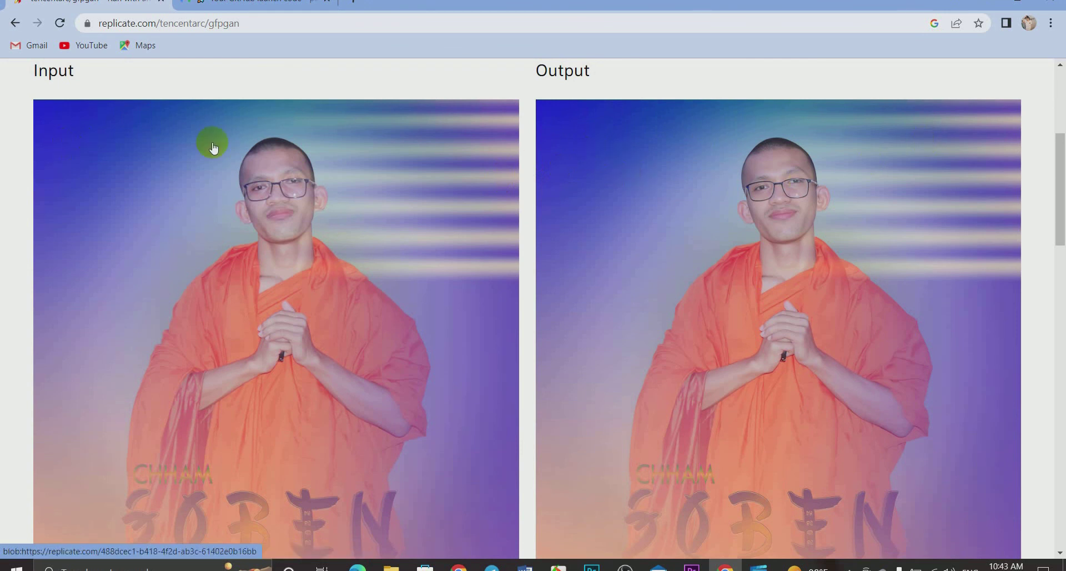
scroll(605, 147, down, 2)
scroll(611, 161, down, 3)
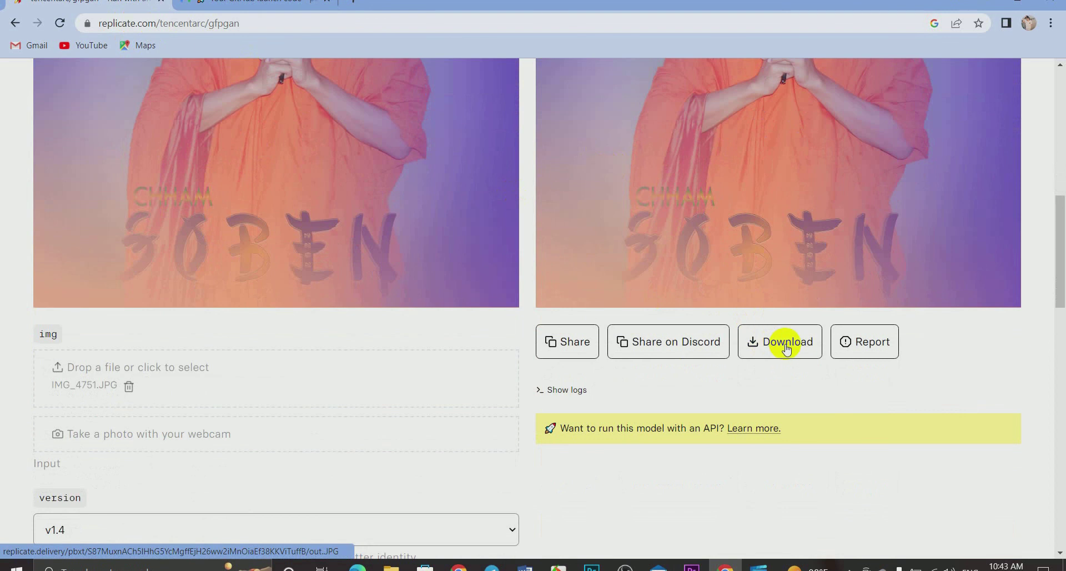
Step: Open the full-size out.JPG, then show the Desktop folder in File Explorer
click(765, 346)
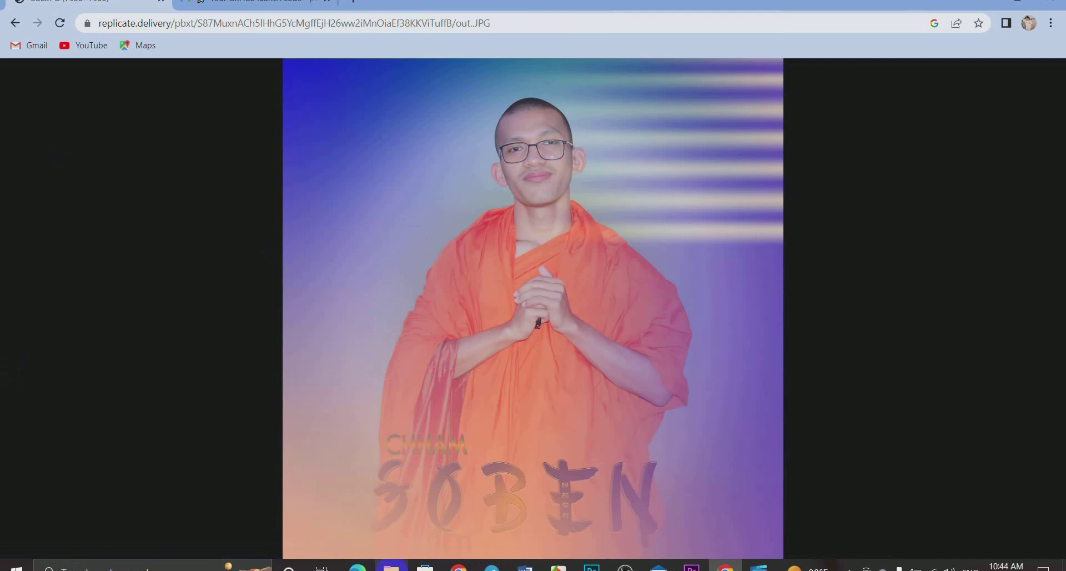
click(391, 567)
click(62, 97)
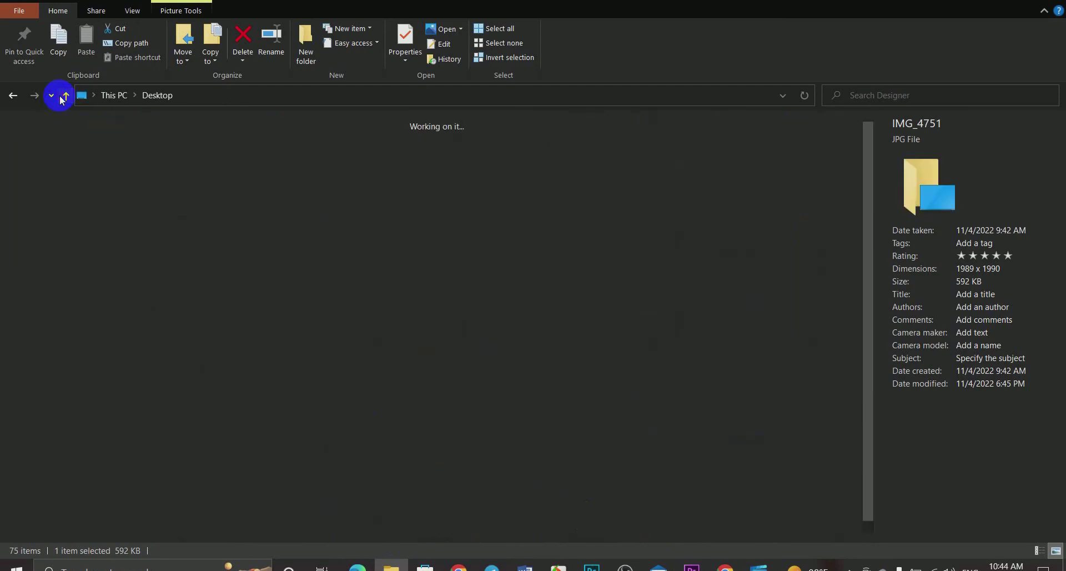
Step: From This PC > Downloads, open the restored out. (1) image with Photos
click(64, 96)
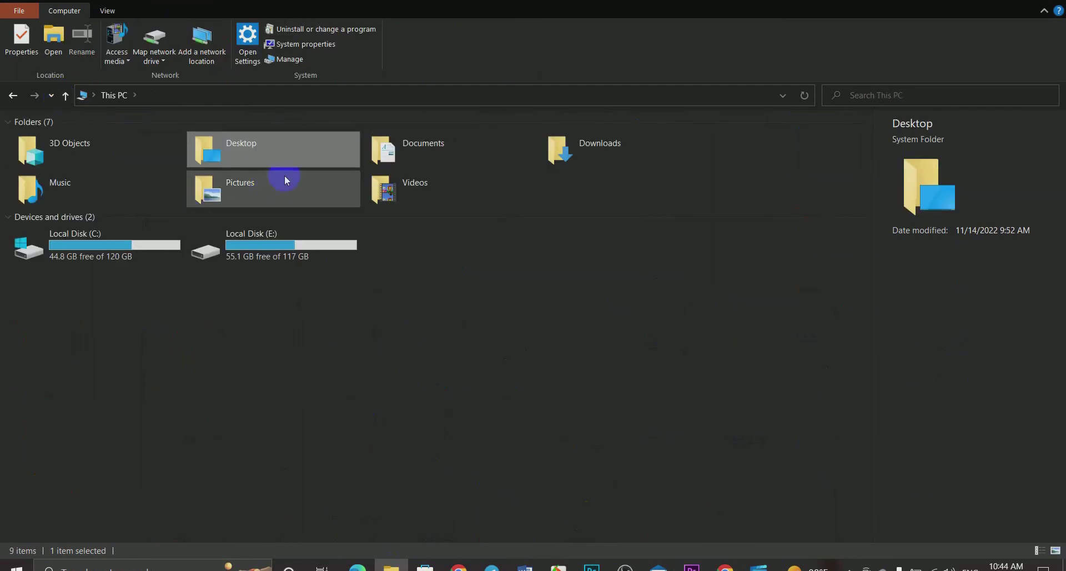
double_click(601, 148)
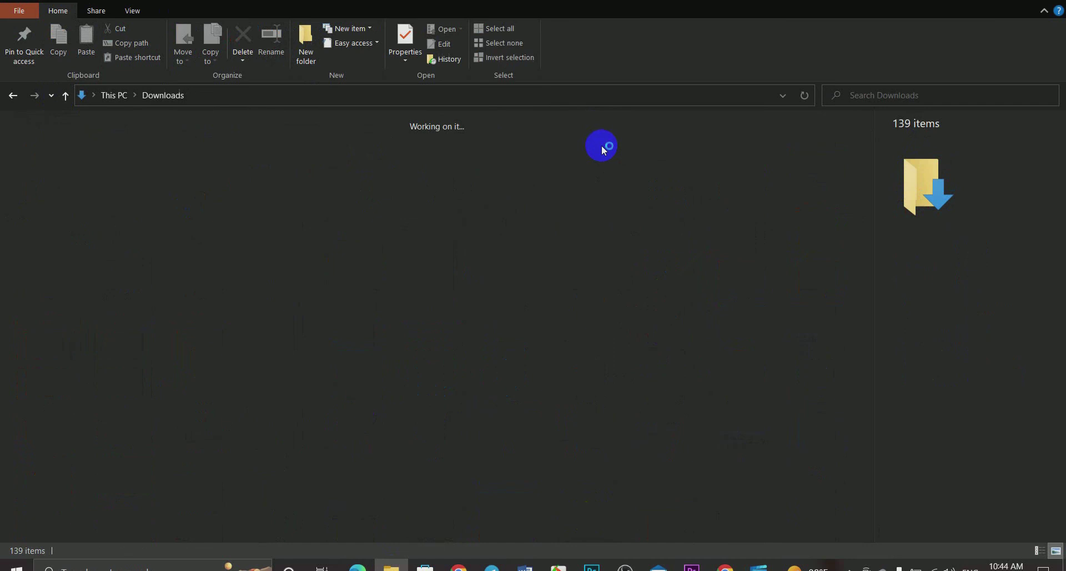
click(56, 175)
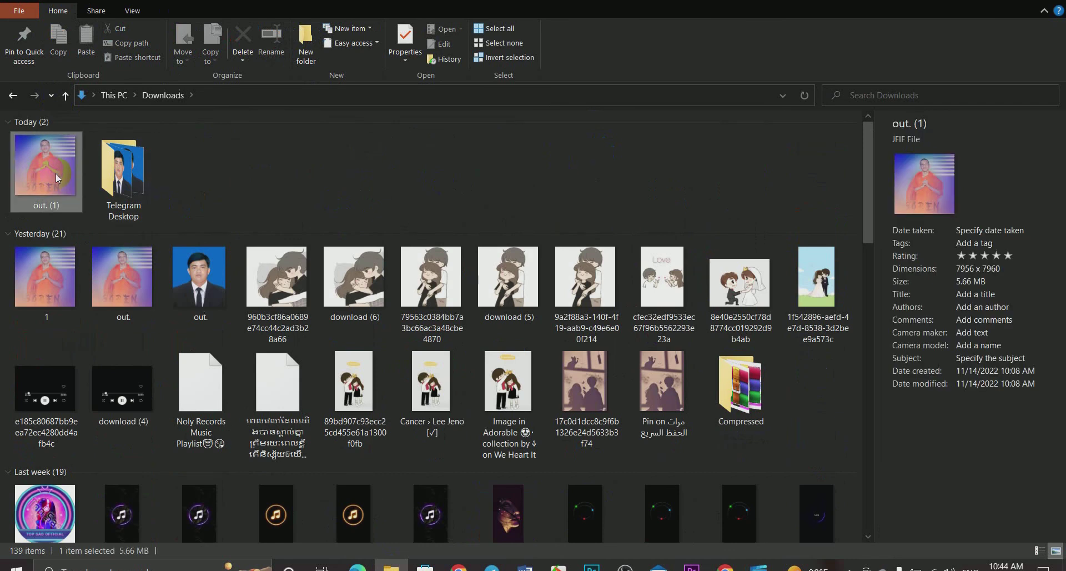
right_click(49, 176)
mouse_move(49, 321)
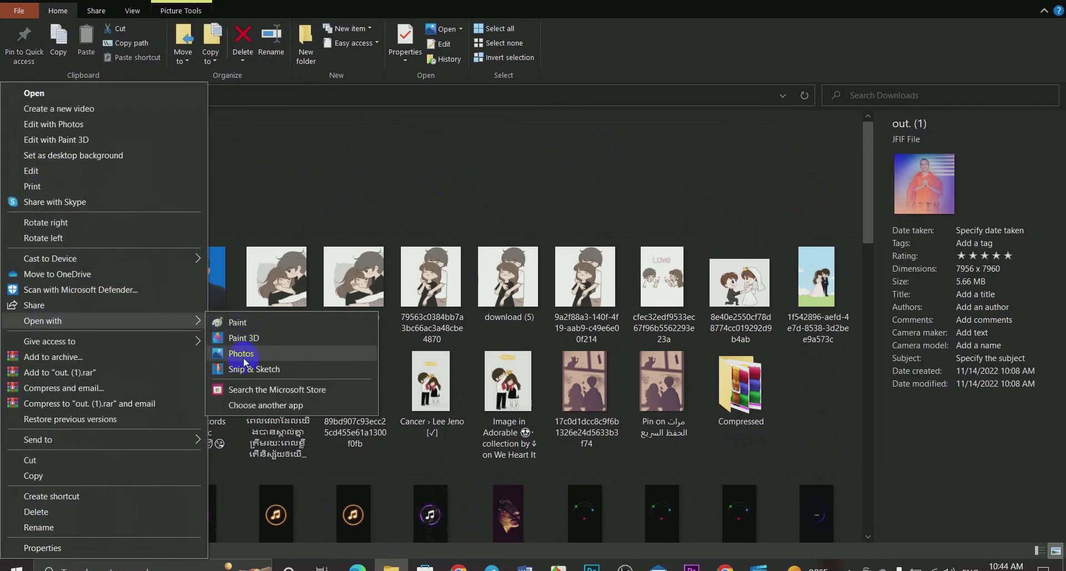
click(241, 354)
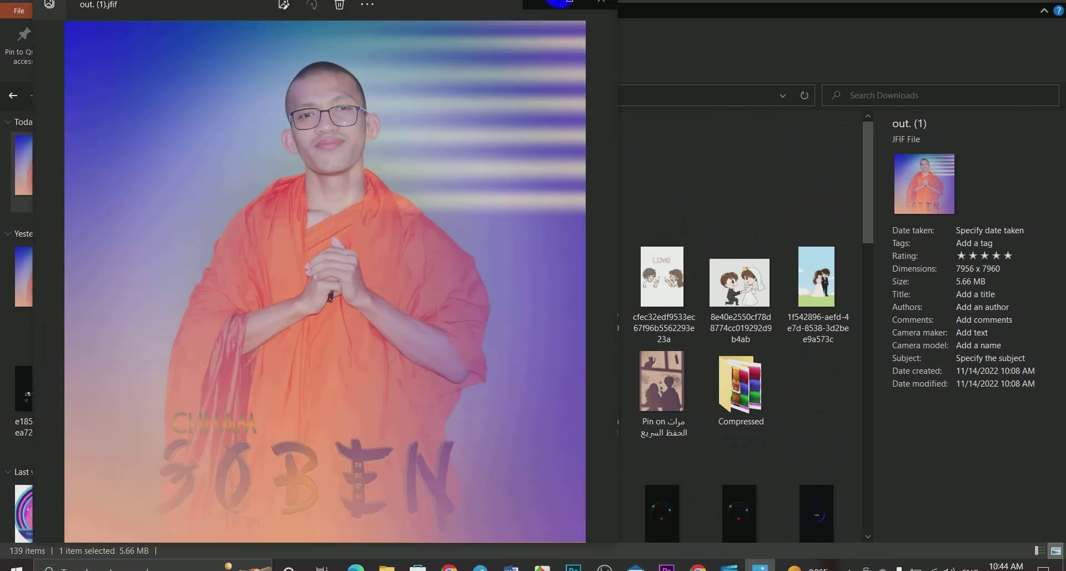
Step: Maximize Photos, zoom in and centre the restored face, then close the viewer
click(567, 5)
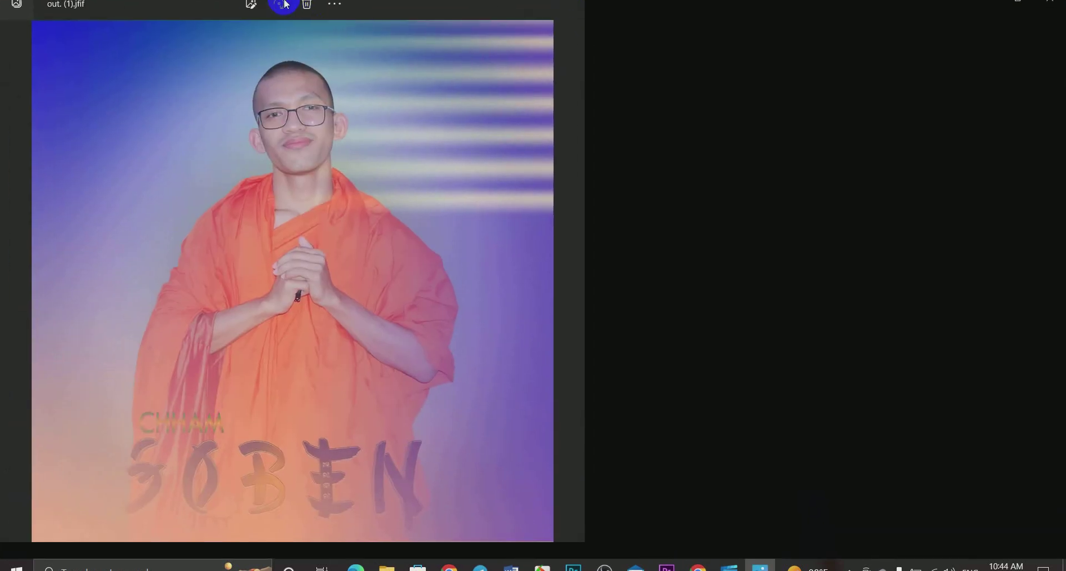
scroll(547, 208, up, 3)
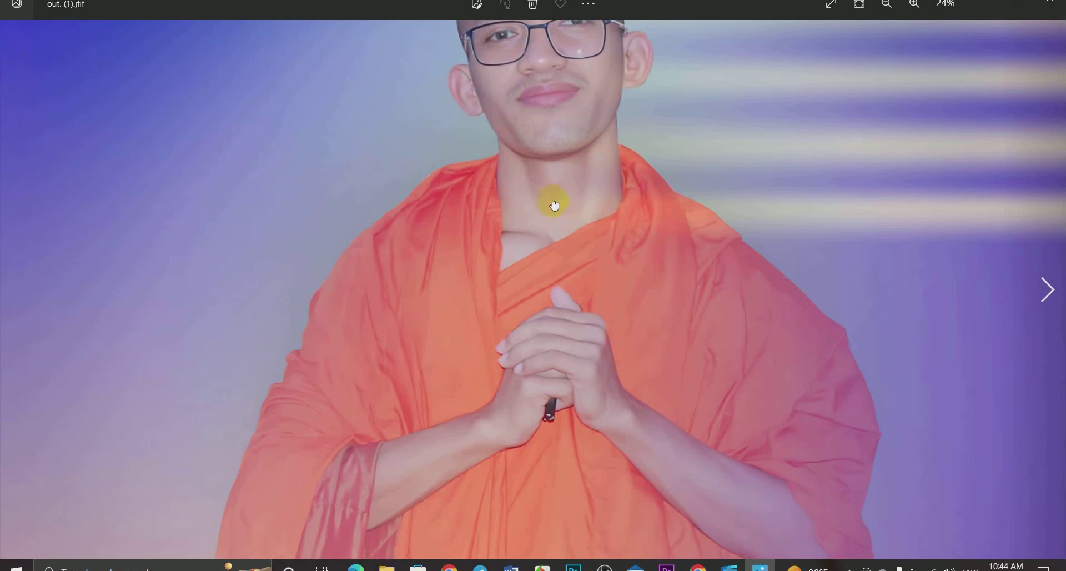
click(911, 5)
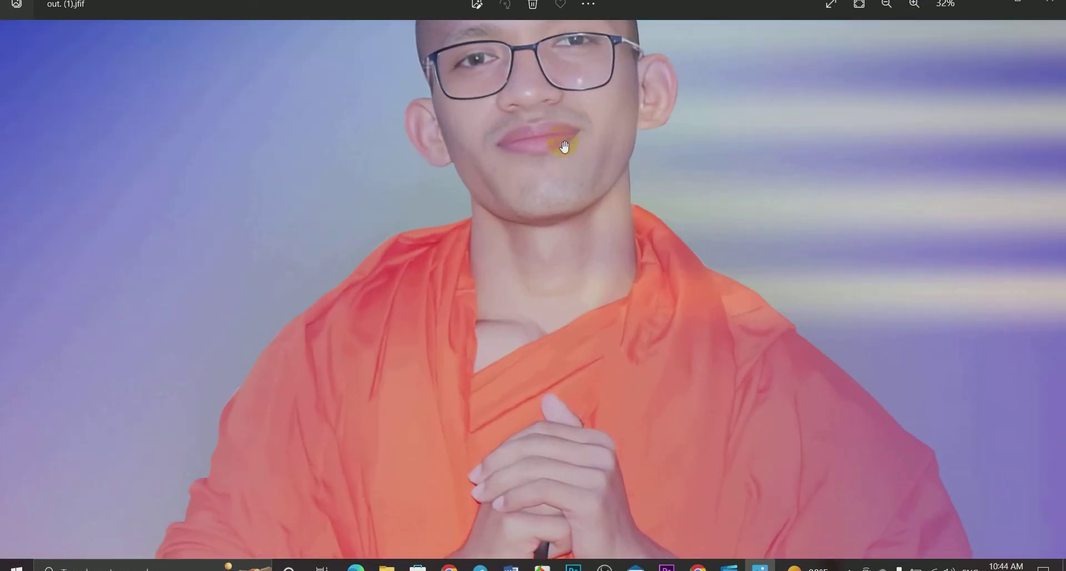
drag(549, 166, 520, 253)
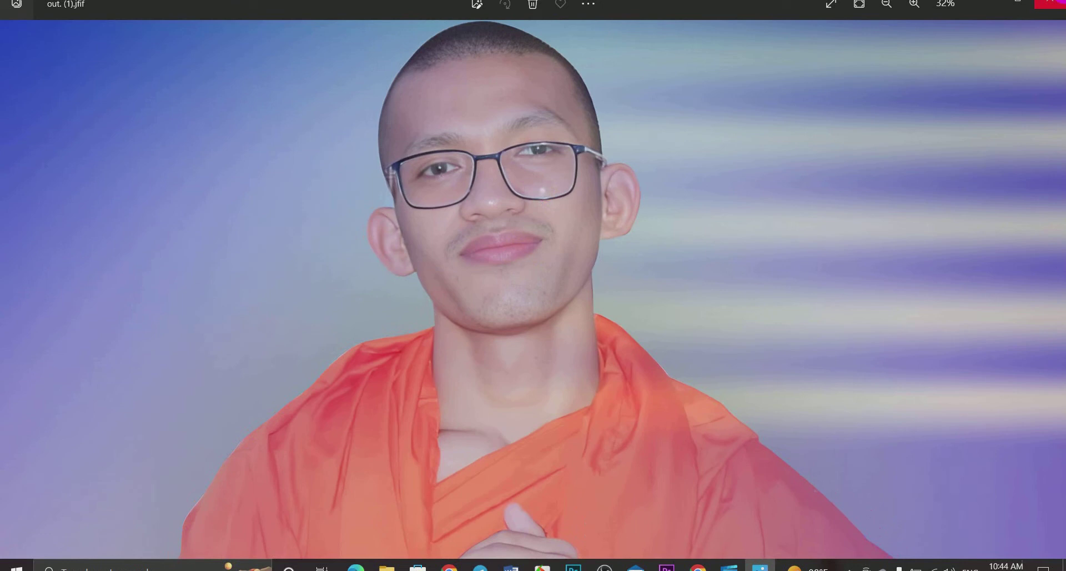
click(1050, 2)
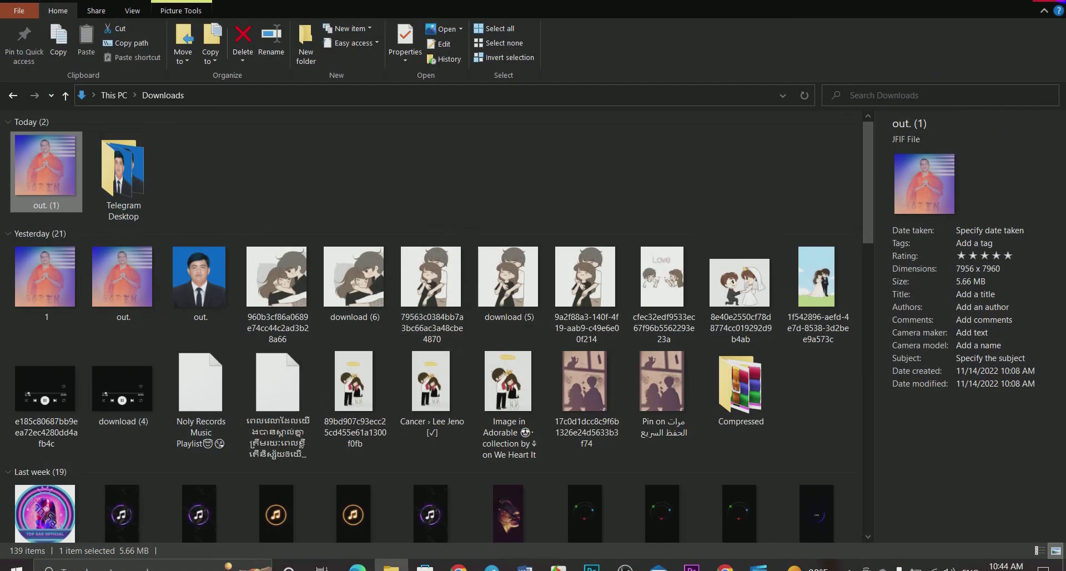
Step: Check out. (1)'s Properties (5.66 MB JFIF), cancel, and return to out.JPG in Chrome
right_click(57, 189)
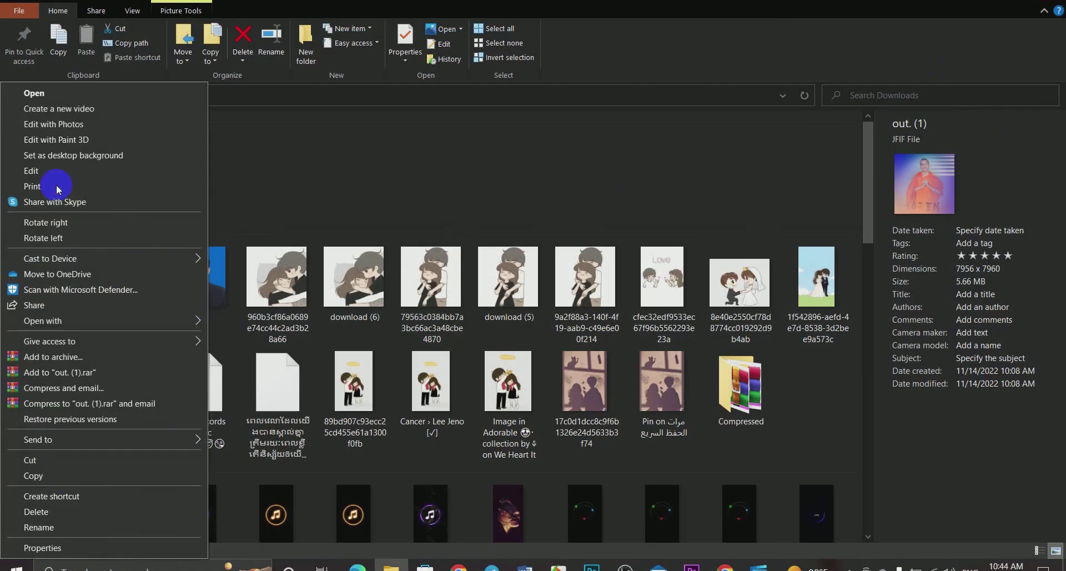
click(75, 550)
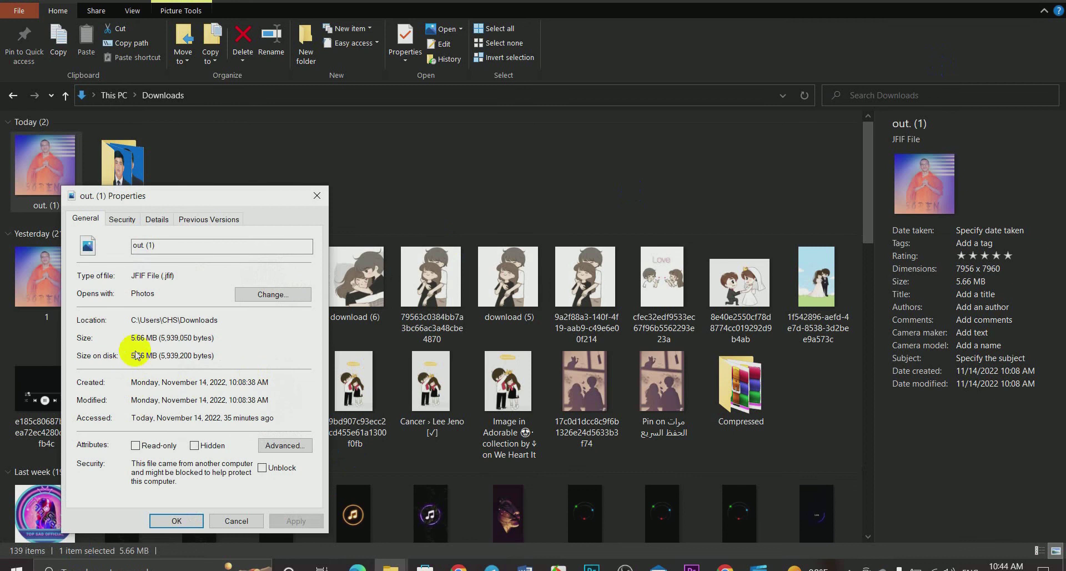
drag(195, 195, 327, 115)
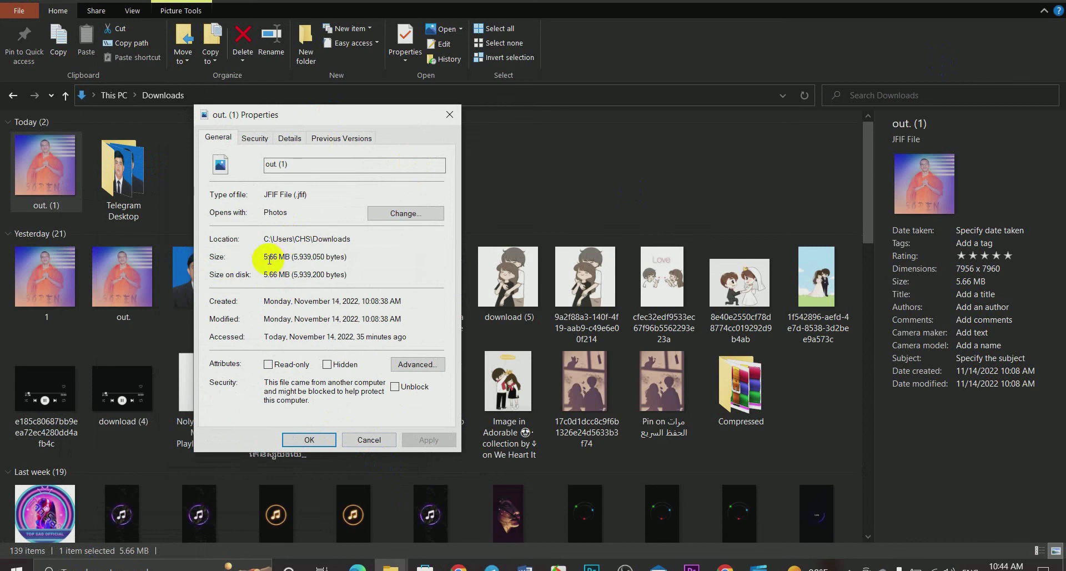
click(370, 444)
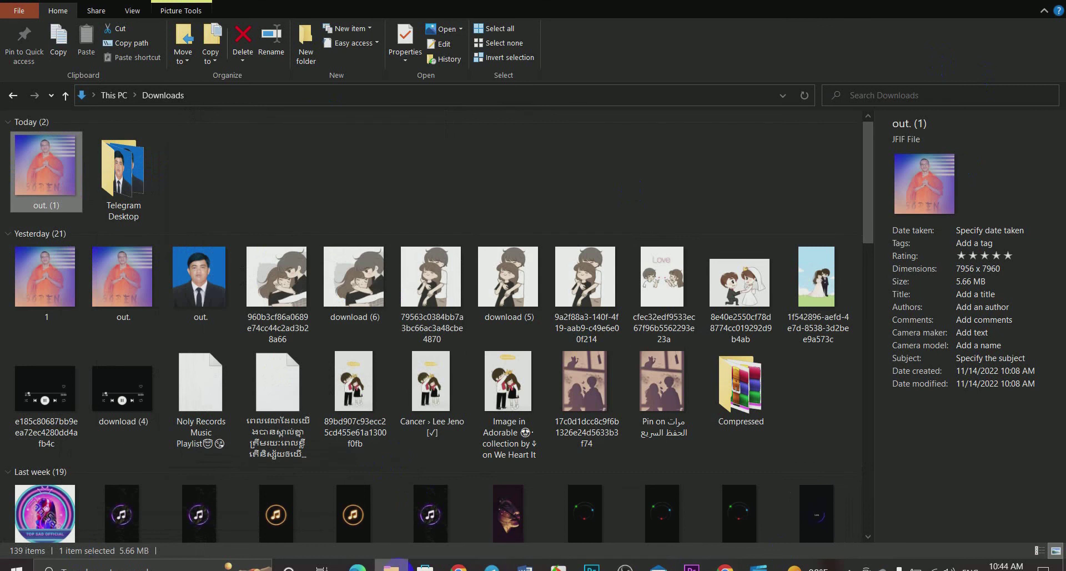
click(725, 565)
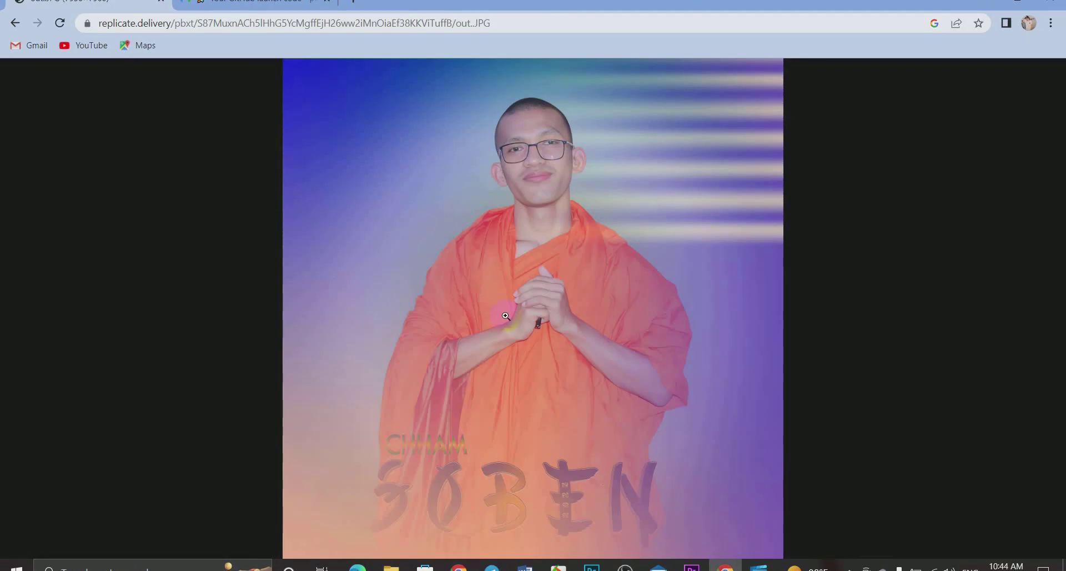